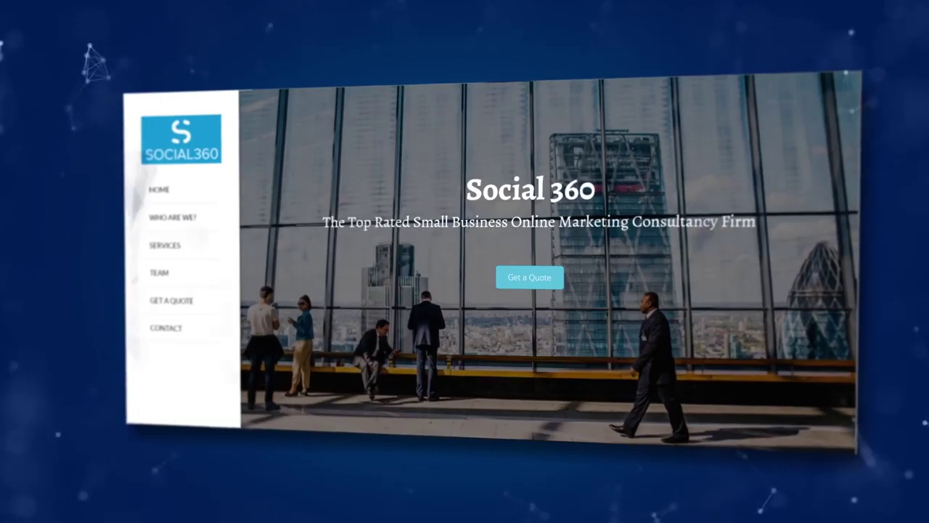
left_click(271, 230)
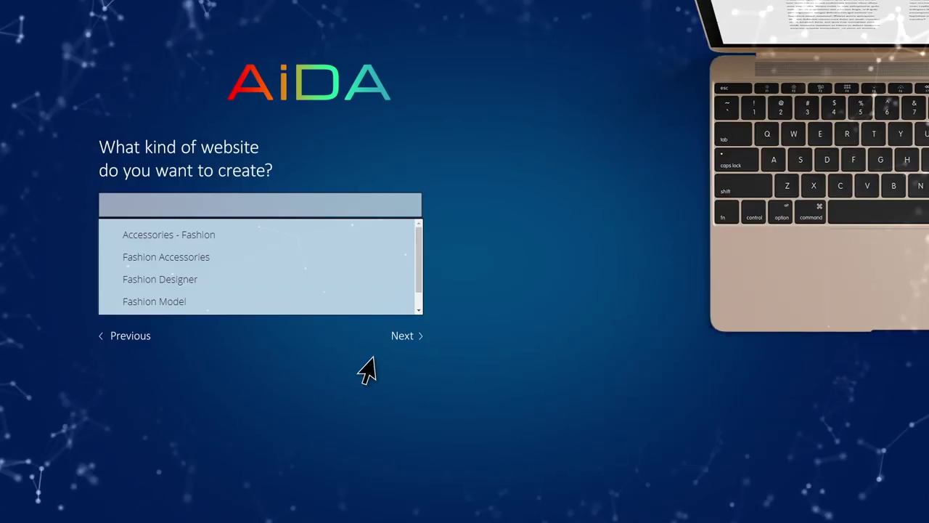
type("Fashion Photographer")
left_click(396, 339)
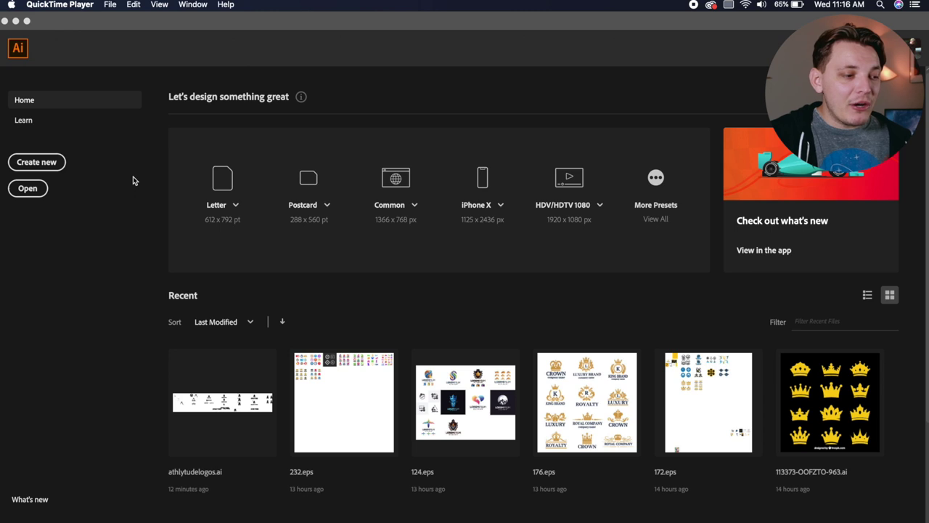
- Create a new document with a square artboard
left_click(41, 161)
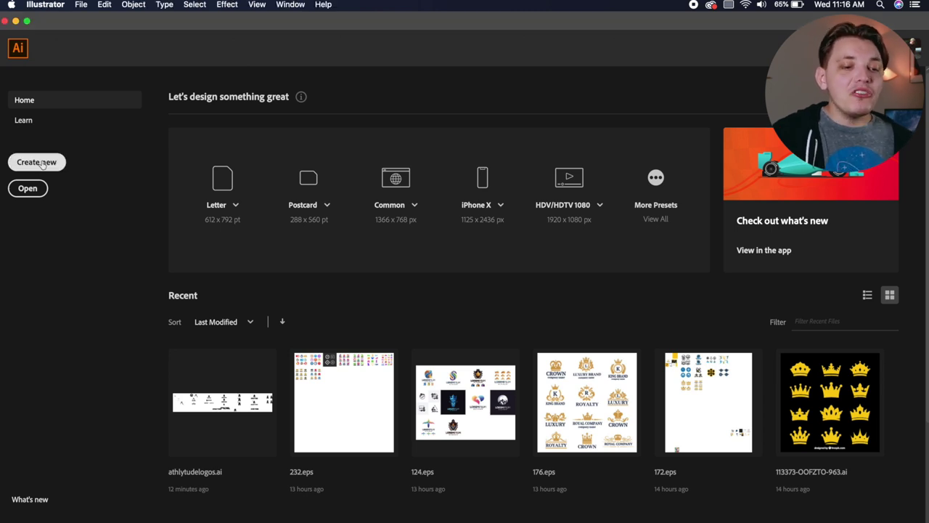
left_click(36, 161)
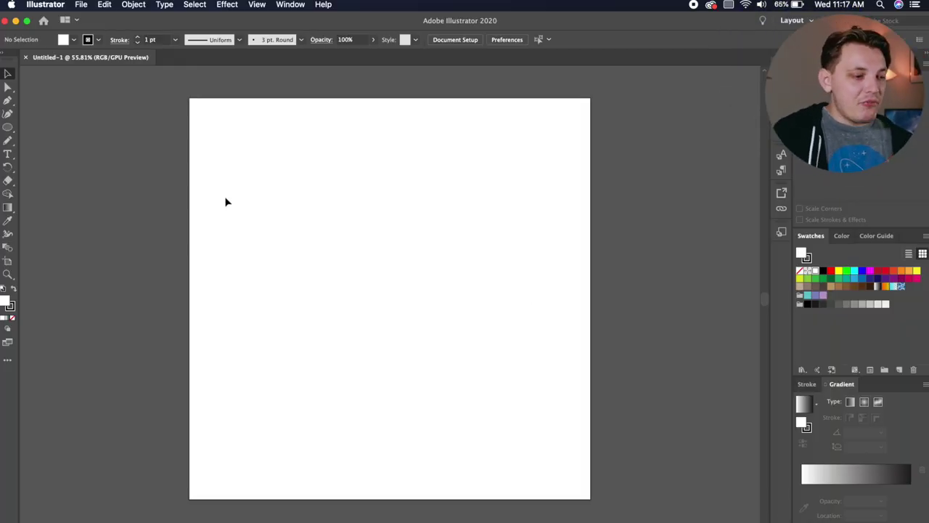
- Draw a circle about 4.86 in wide and centre it horizontally and vertically on the artboard
left_click_drag(7, 127, 35, 131)
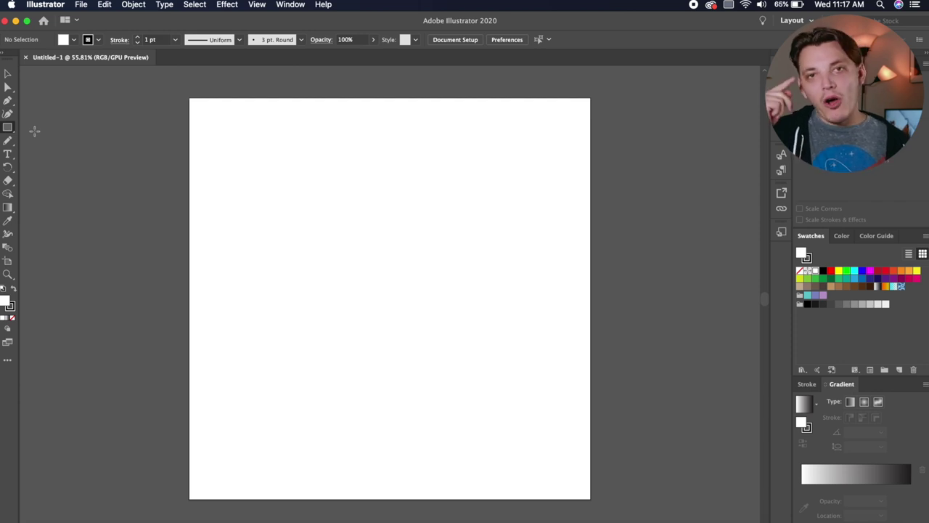
left_click_drag(7, 127, 44, 139)
left_click_drag(280, 199, 444, 394)
left_click(7, 73)
left_click(494, 39)
left_click(541, 40)
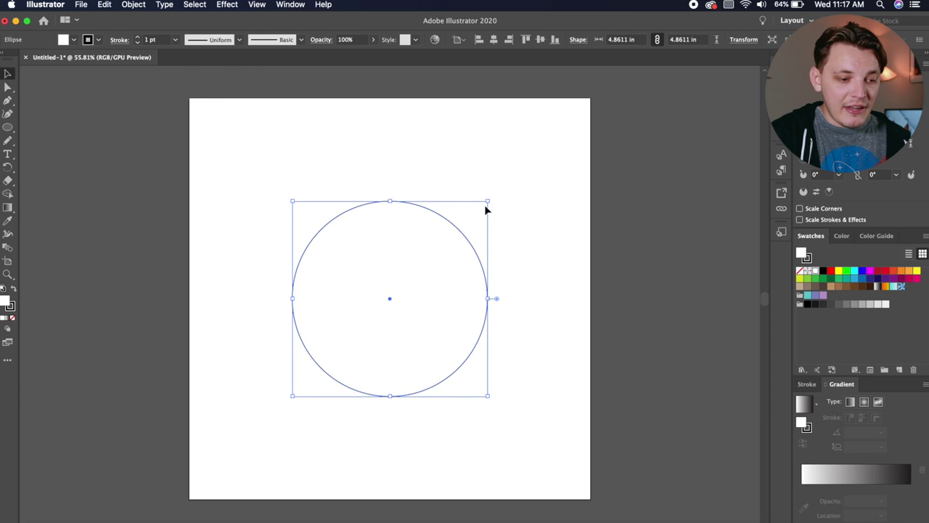
- Shrink the circle slightly and add a concentric inner circle about 3.31 in wide
left_click_drag(487, 206, 477, 212)
left_click(505, 212)
left_click(327, 344)
key("a")
key("v")
mouse_move(478, 212)
left_mouse_down()
mouse_move(457, 227)
mouse_move(483, 206)
left_mouse_up()
left_click(482, 218)
left_click(463, 253)
- Set the stroke weight of both concentric circles to 10 pt
left_click(138, 37)
left_click(138, 37)
left_click(138, 37)
left_click(137, 37)
left_click(138, 37)
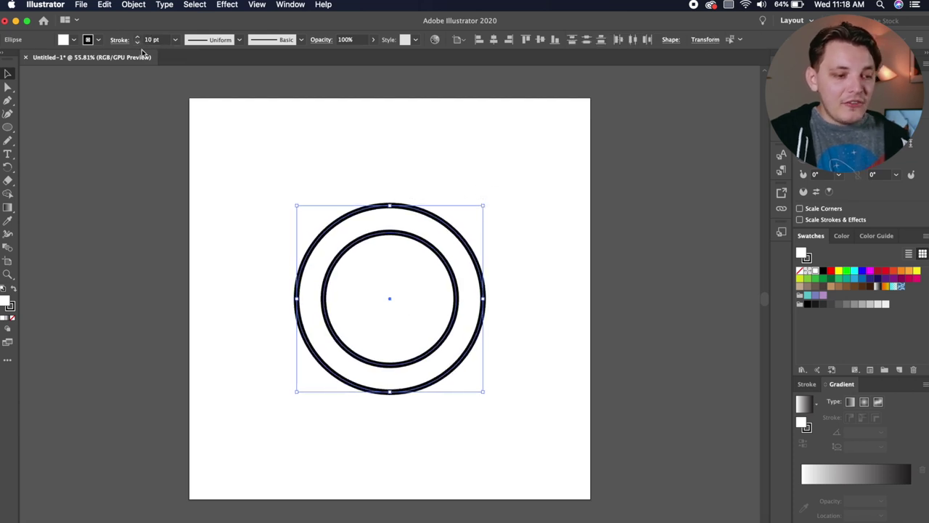
left_click(175, 144)
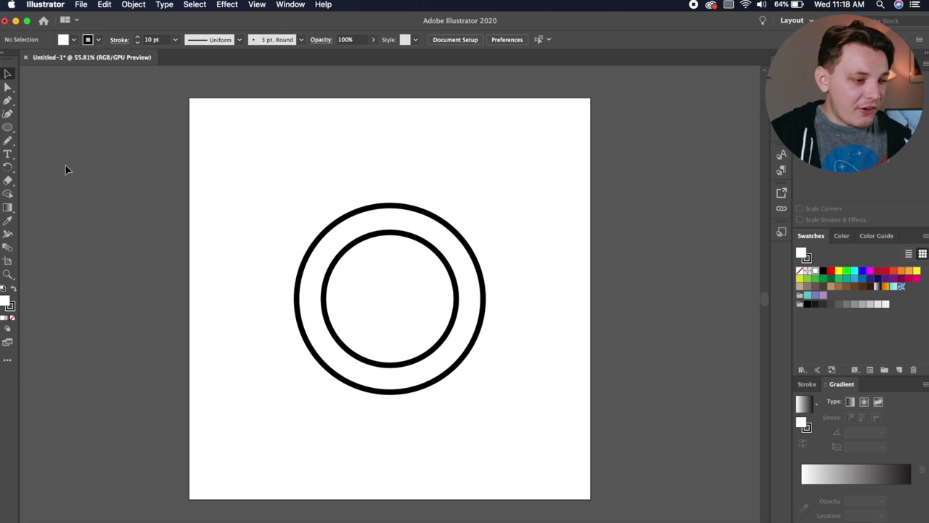
- Place a copy of the inner circle, scaled to about 1.47 in, on the outer ring's left edge behind the inner circle
scroll(256, 246, "up", 2)
scroll(259, 245, "right", 2)
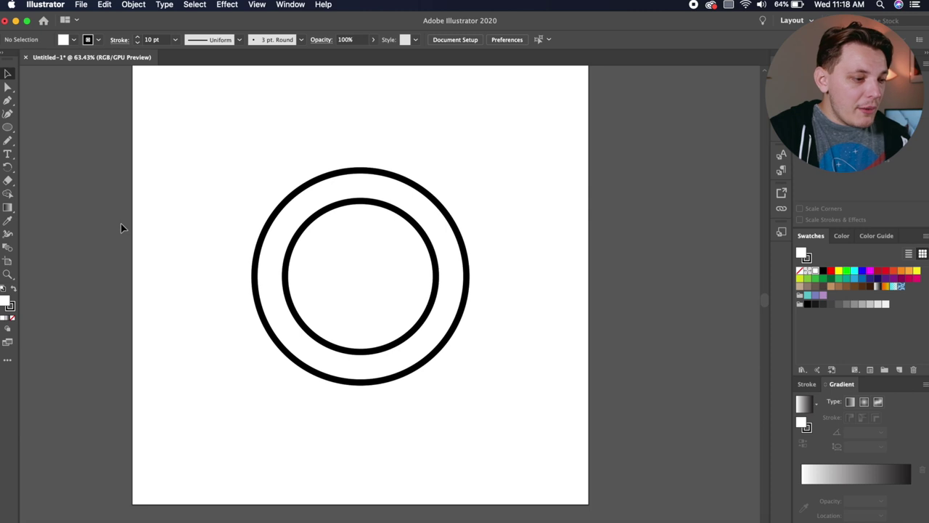
left_click_drag(338, 206, 251, 209)
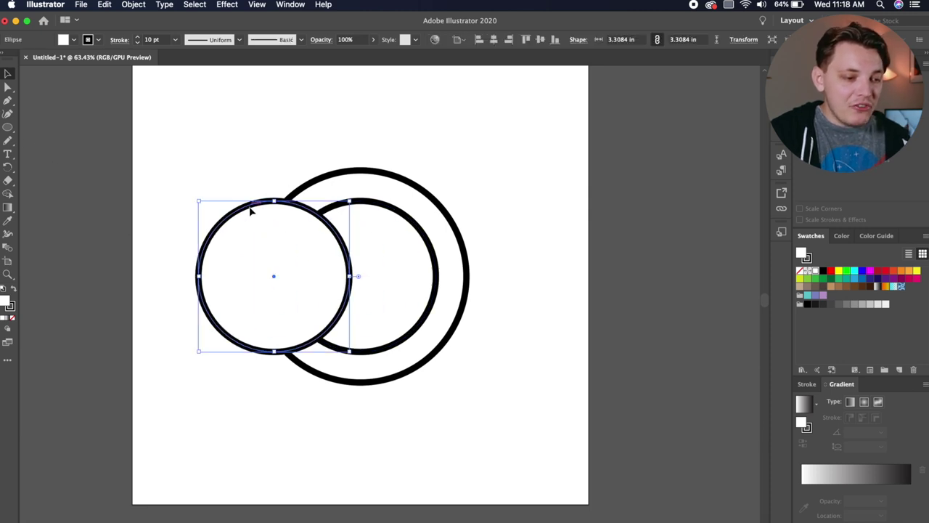
left_click_drag(349, 201, 308, 235)
key("super+bracketleft")
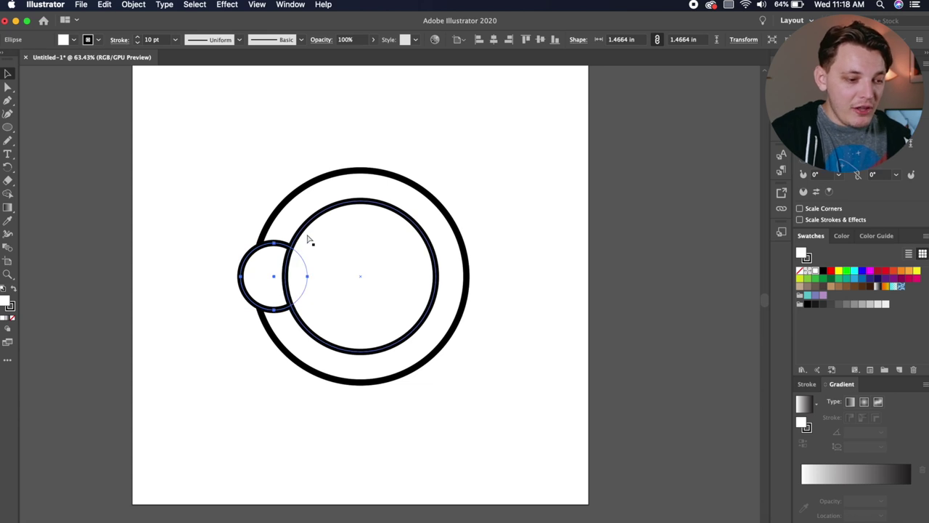
- Duplicate the small side circle onto the opposite edge of the outer ring, behind the inner circle
left_click_drag(282, 257, 455, 276)
left_click(230, 233)
left_click(458, 192)
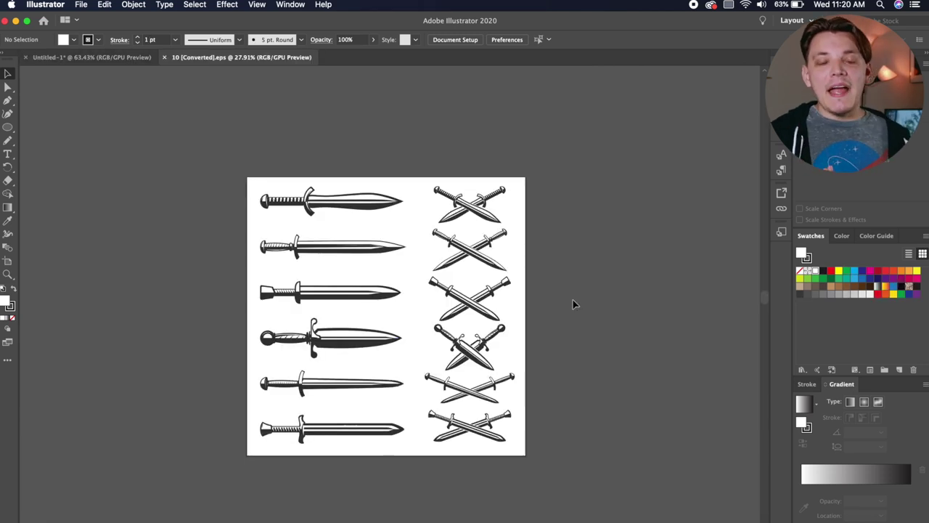
- Copy the fifth single sword from the 10 [Converted].eps document and paste it into the Untitled-1 emblem document
scroll(322, 331, "up", 5)
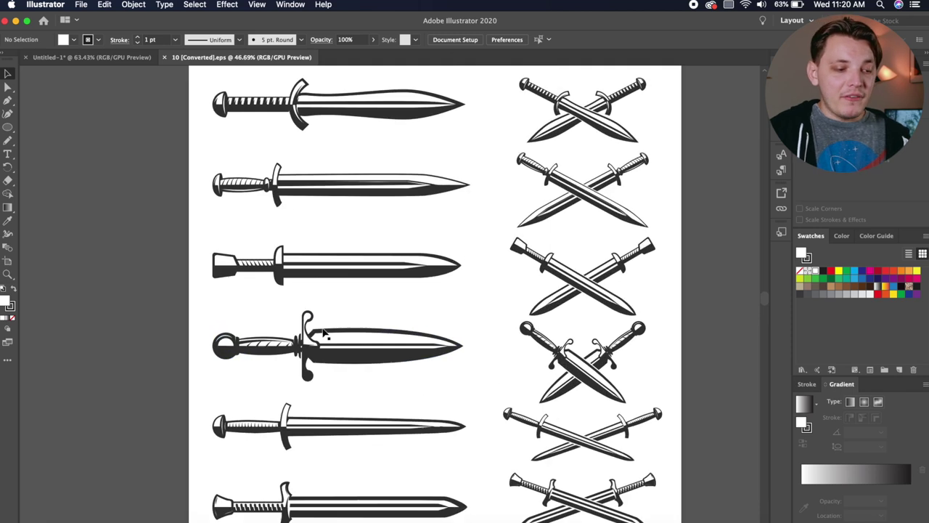
left_click_drag(430, 267, 469, 160)
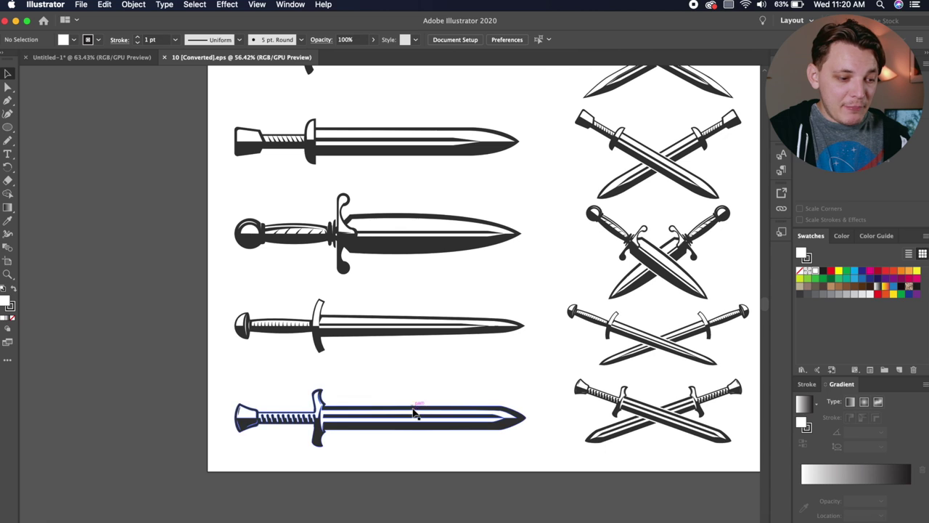
left_click(446, 335)
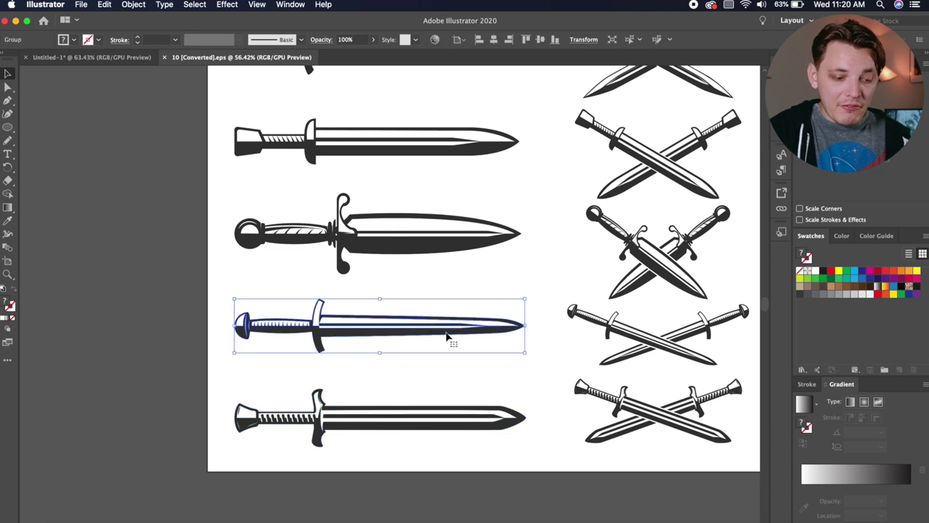
key("super+c")
left_click(108, 56)
key("super+v")
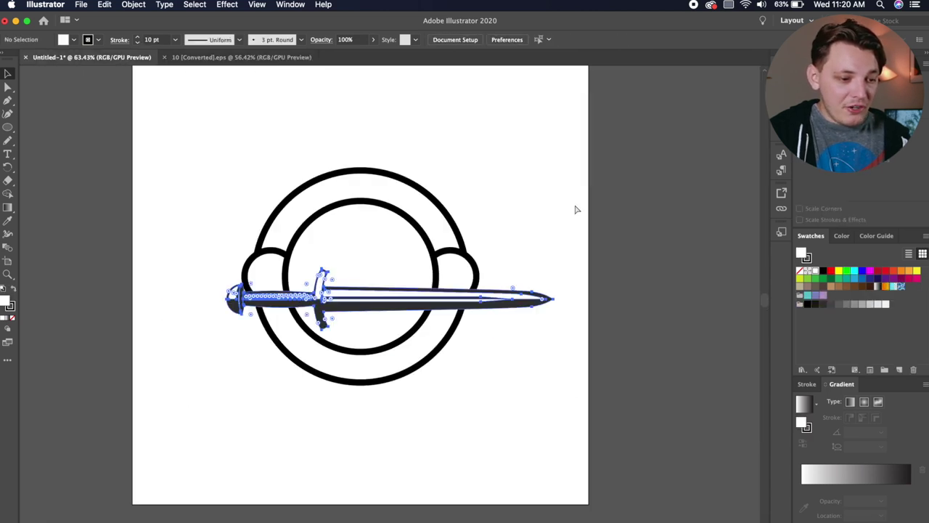
- Rotate the sword to point straight down, centre it on the artboard and enlarge it slightly
left_click_drag(557, 261, 452, 438)
left_click(494, 40)
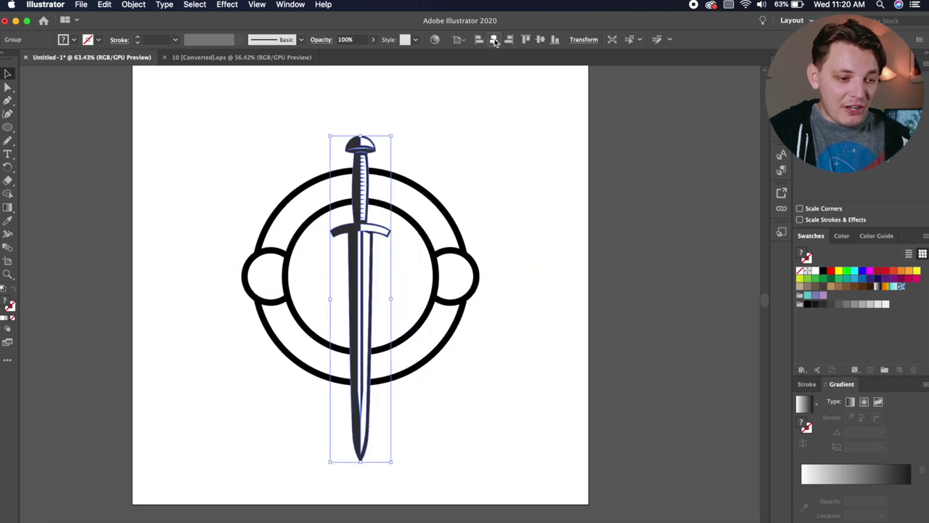
left_click(541, 40)
left_click_drag(389, 114, 399, 98)
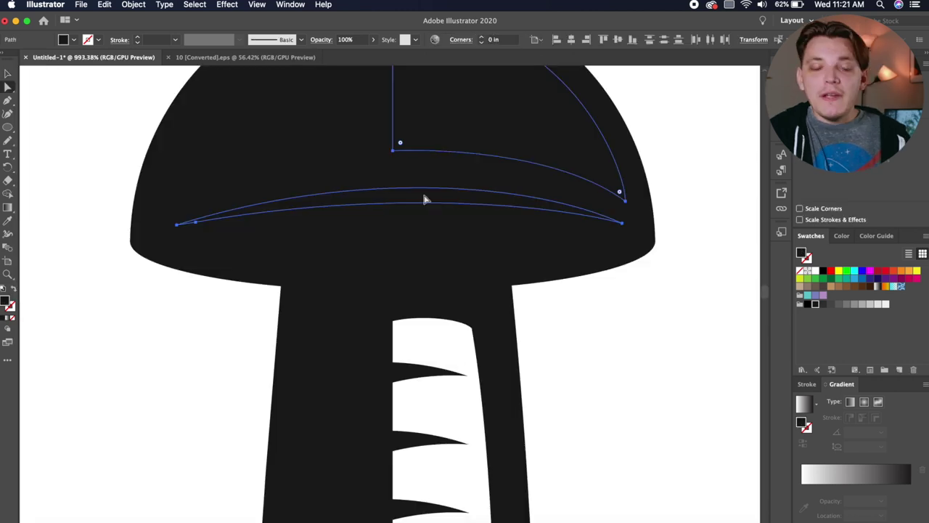
- Fill the highlight shapes on the sword's pommel with white and move the whole sword slightly lower
left_click(63, 40)
left_click(28, 61)
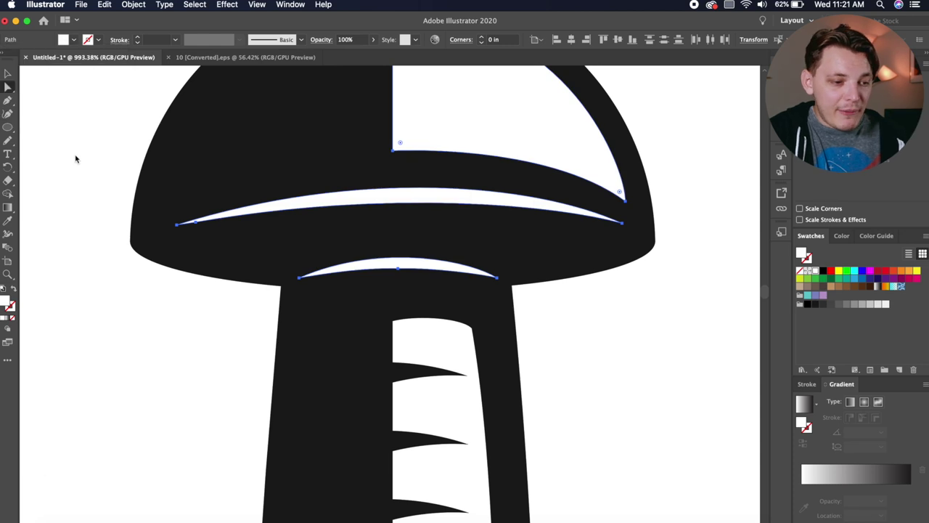
key("super+0")
key("v")
left_click_drag(319, 148, 320, 181)
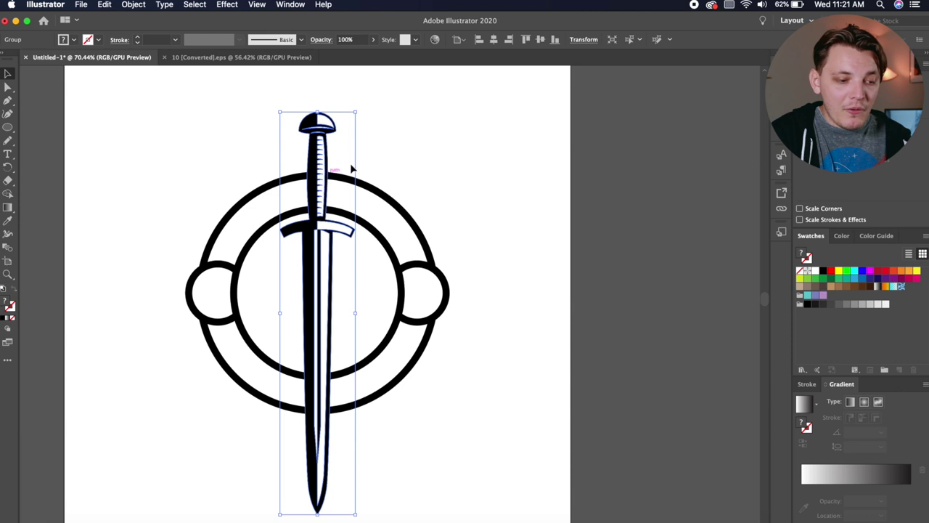
left_click(406, 149)
left_click_drag(421, 146, 458, 145)
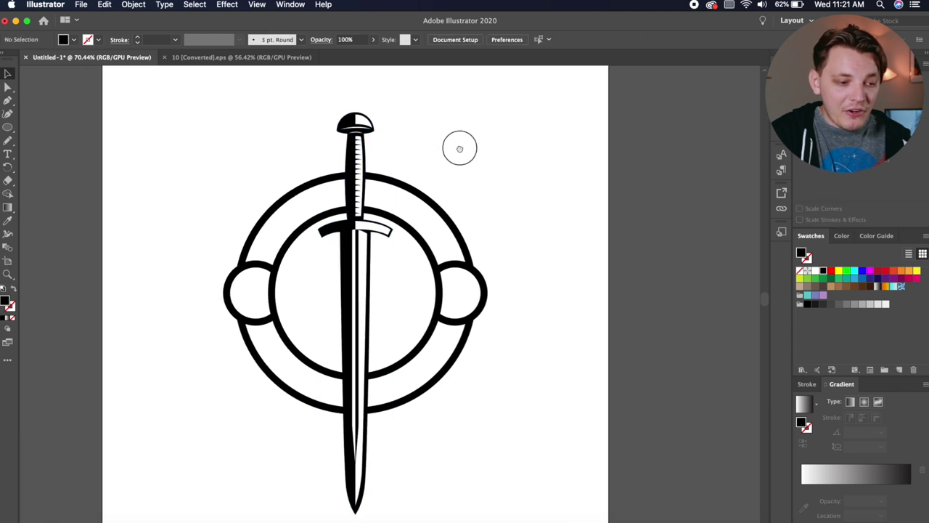
- Erase the section of the sword blade that crosses the lower band between the inner and outer rings
left_click(356, 166)
scroll(356, 182, "down", 3)
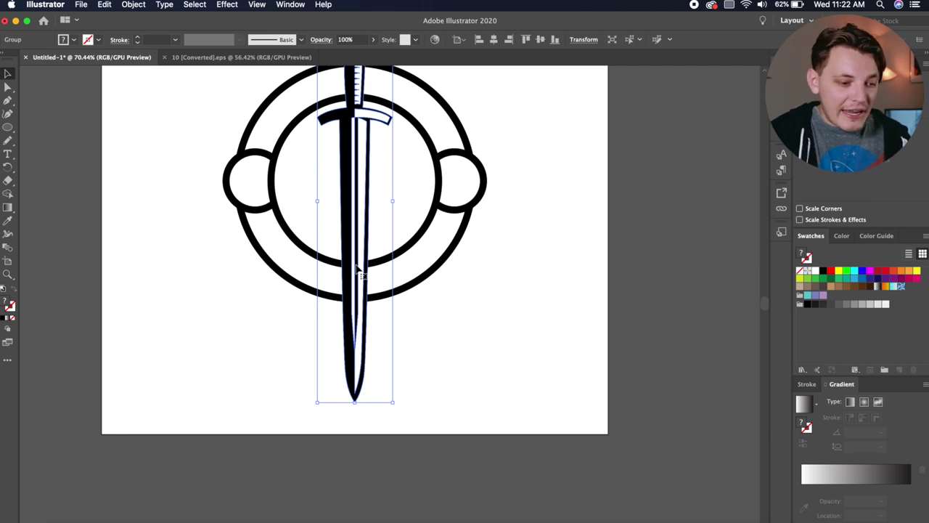
key("a")
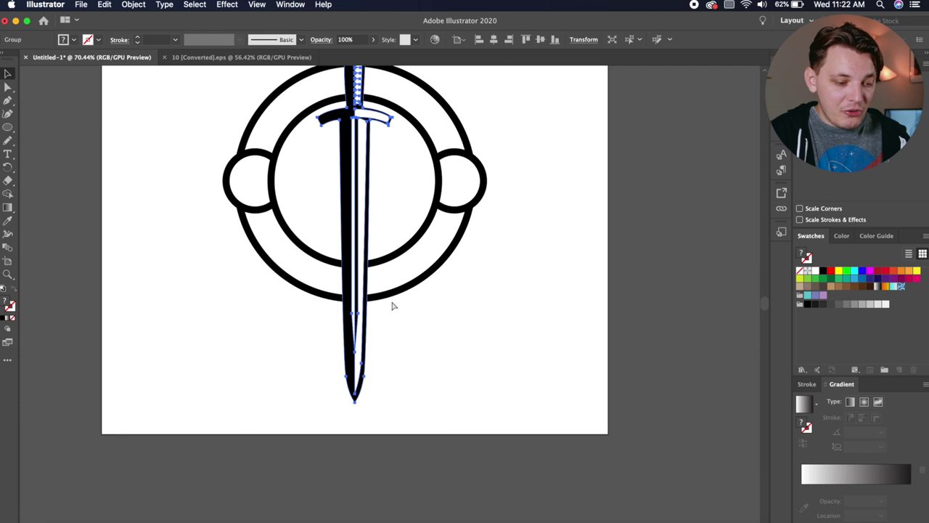
scroll(391, 305, "up", 1)
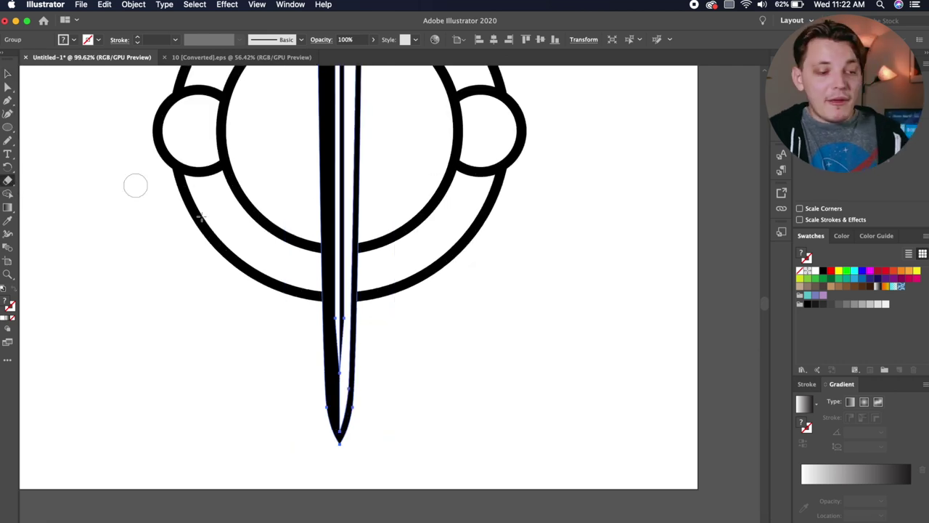
mouse_move(290, 246)
left_mouse_down()
mouse_move(372, 246)
mouse_move(378, 261)
mouse_move(317, 255)
mouse_move(376, 272)
mouse_move(308, 276)
mouse_move(357, 285)
mouse_move(330, 290)
left_mouse_up()
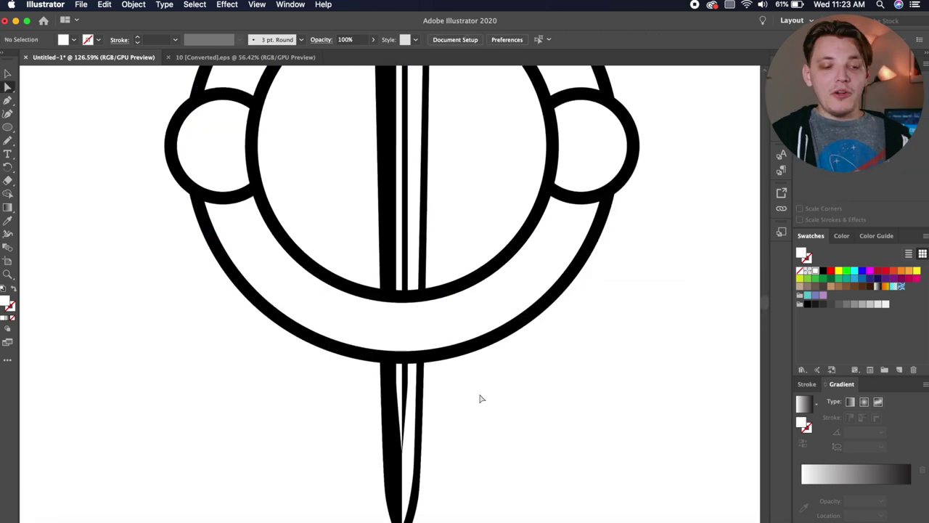
scroll(479, 398, "down", 4)
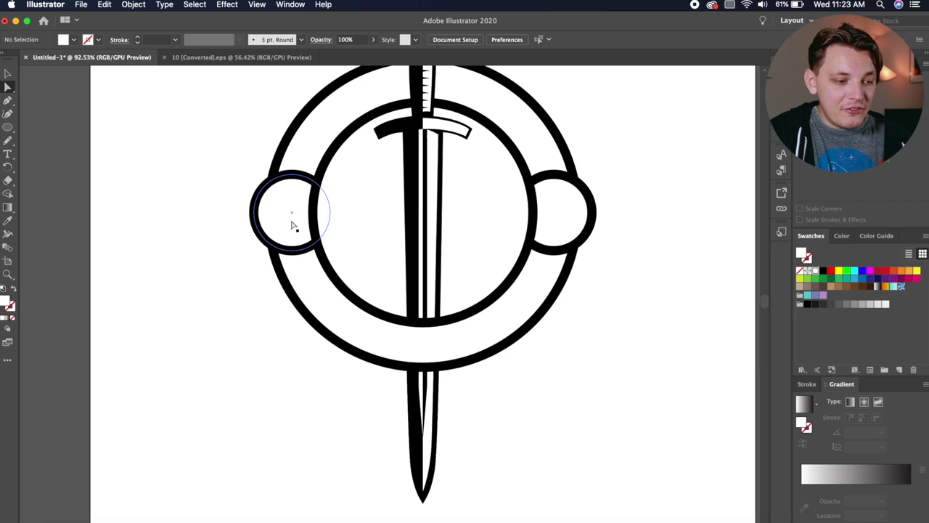
- Place a copy of the inner ring over the original and give it a white outline as backing
scroll(292, 225, "up", 3)
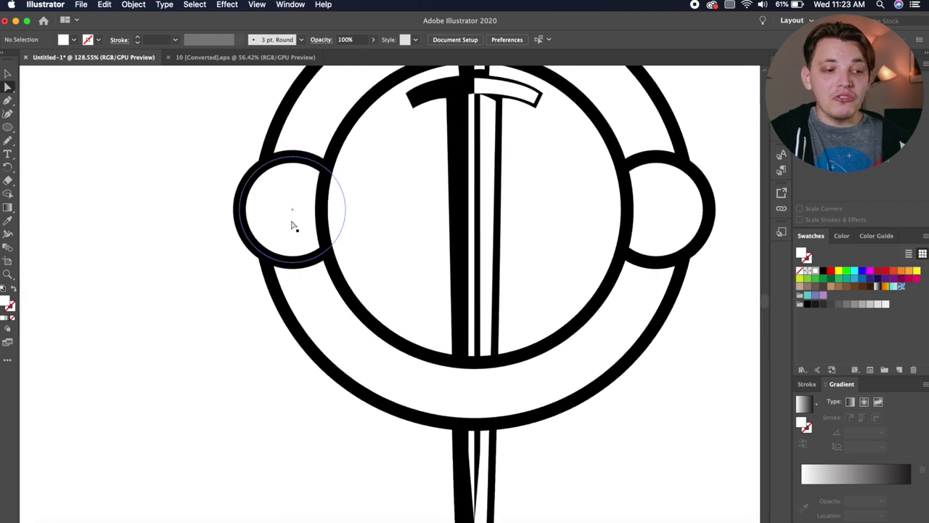
left_click(340, 134)
left_click_drag(341, 130, 273, 155)
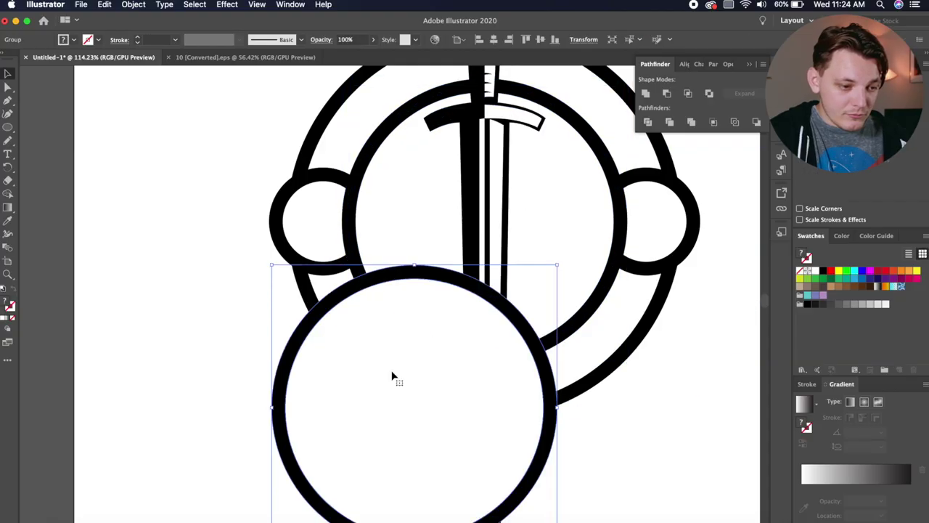
left_click_drag(392, 375, 462, 203)
left_click(87, 40)
left_click(10, 63)
left_click(139, 39)
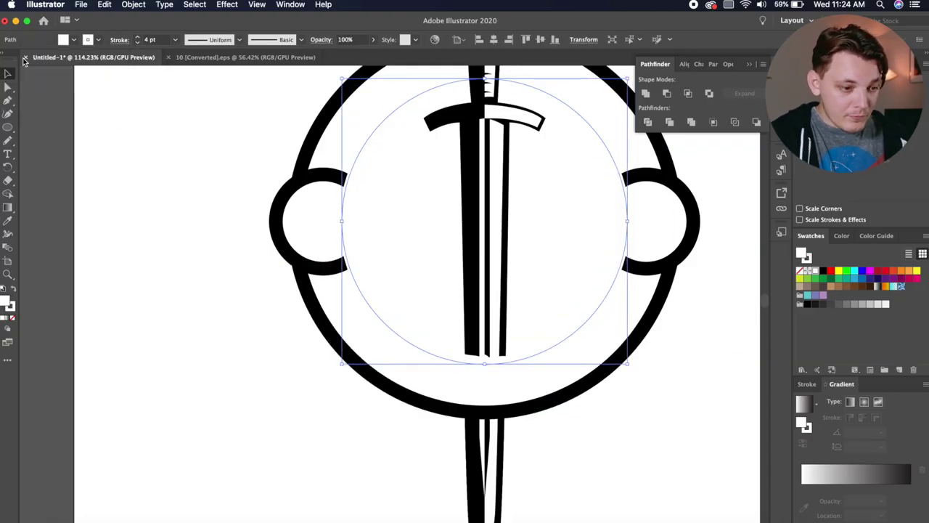
- Give the backing copy of the two side circles a white stroke and send it behind the side circles
left_click(298, 174)
left_click(304, 218)
key("ctrl+shift+bracketright")
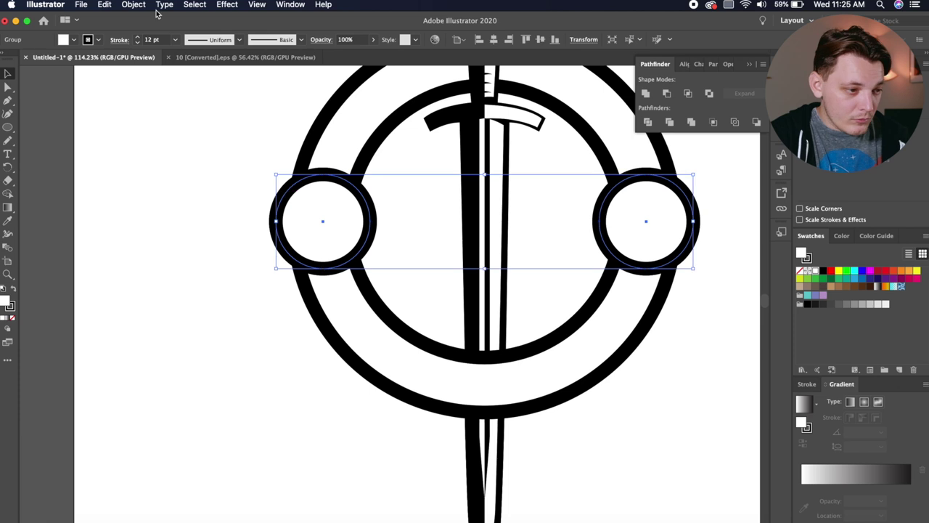
left_click(63, 39)
left_click(45, 64)
left_click(63, 39)
left_click(27, 63)
key("ctrl+shift+bracketleft")
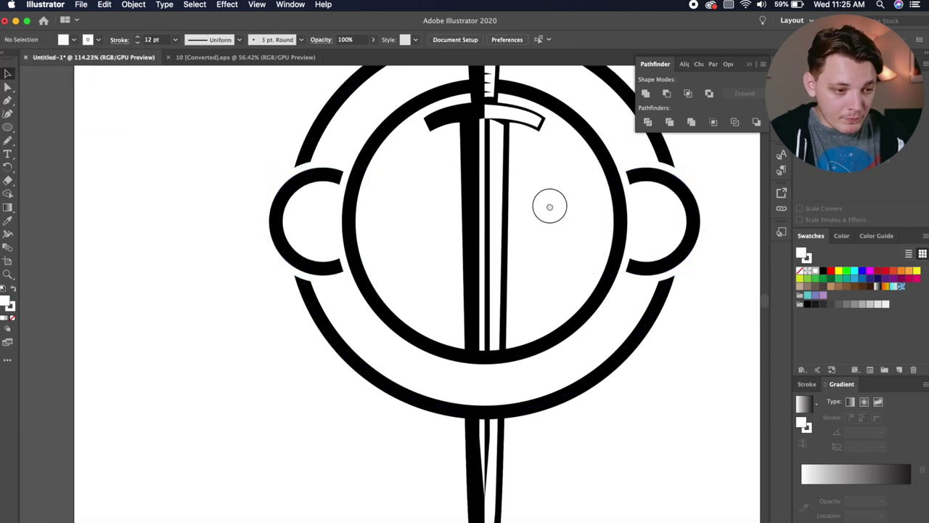
- Add a white outline behind the sword to separate its handle from both rings
scroll(547, 206, "up", 3)
left_click(397, 291)
key("shift+x")
left_click(63, 39)
left_click(27, 64)
left_click(134, 4)
left_click(153, 171)
left_click(94, 218)
key("shift+e")
left_click_drag(356, 440, 401, 440)
key("ctrl+z")
key("ctrl+z")
key("ctrl+z")
scroll(498, 512, "down", 3)
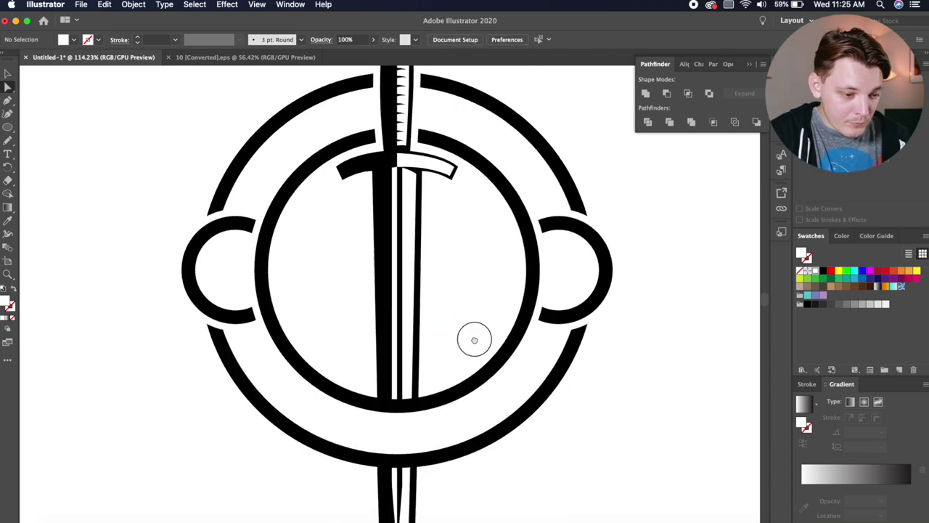
- Isolate the sword group and erase the blade's end just above the lower edge of the inner ring
key("v")
key("ctrl+shift+z")
key("ctrl+shift+z")
key("ctrl+shift+z")
double_click(387, 370)
key("shift+e")
key("ctrl+a")
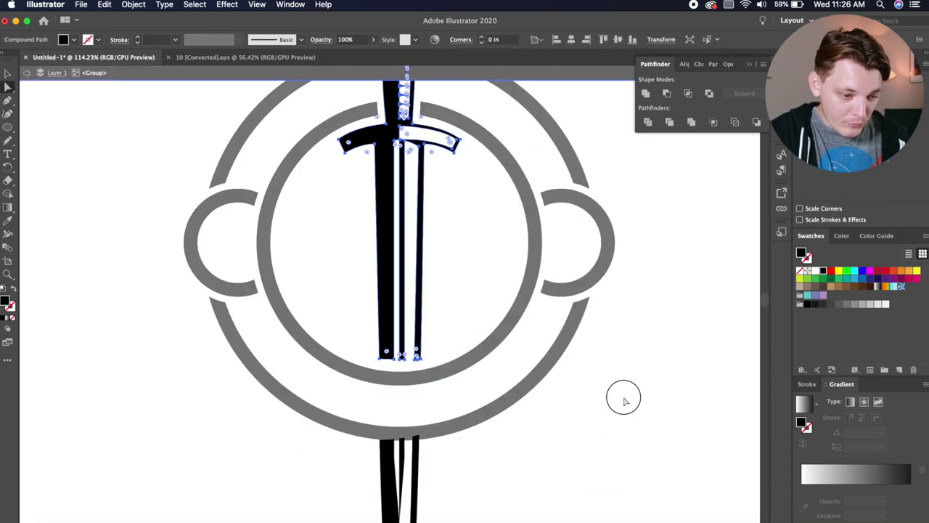
scroll(517, 389, "up", 4)
scroll(605, 365, "down", 3)
key("Escape")
scroll(524, 369, "down", 2)
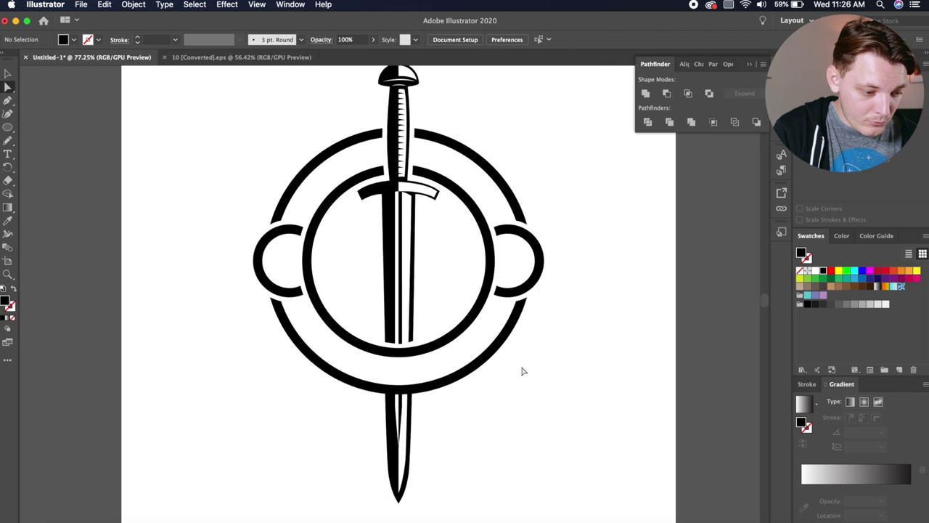
- Erase the upper end of the lower blade piece to leave a small gap beneath the outer ring
scroll(307, 269, "up", 4)
key("a")
key("shift+e")
left_click_drag(367, 215, 315, 251)
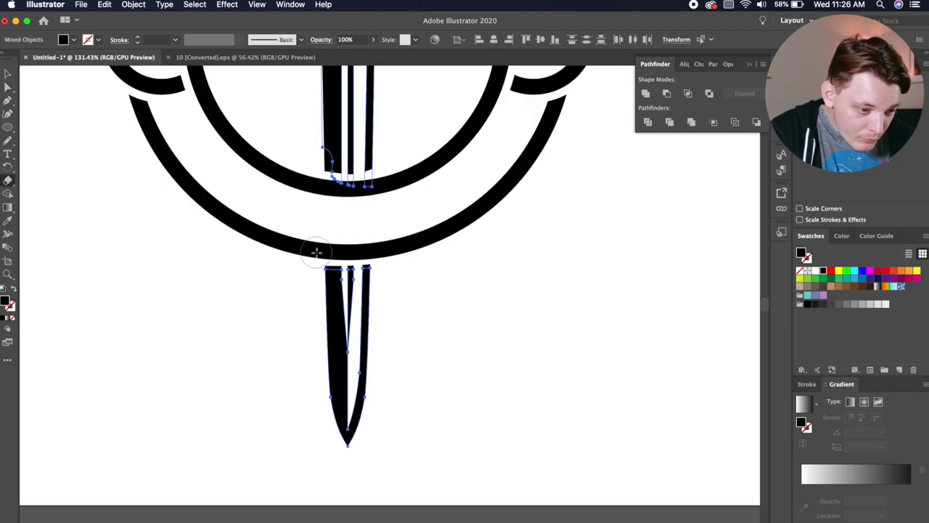
- Trim a little more off the lower blade piece's upper end, just below the outer ring
left_click(393, 241, "ctrl")
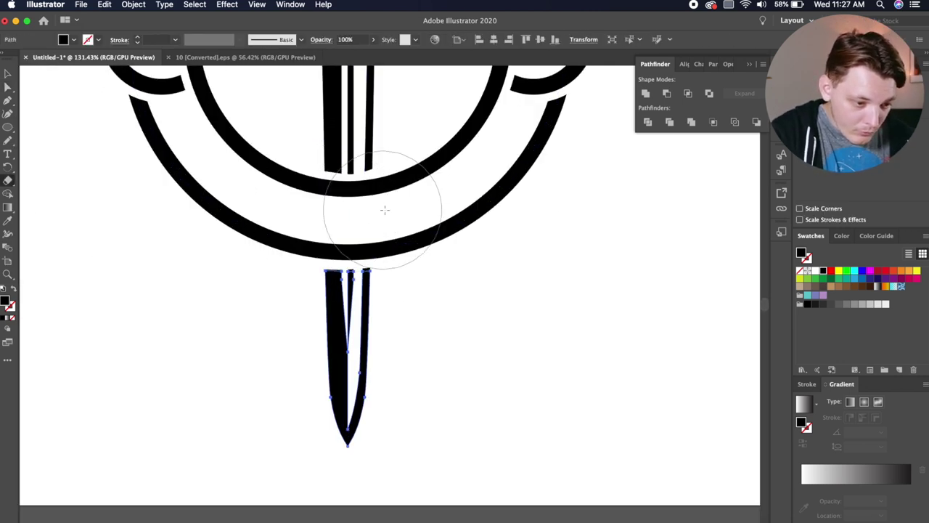
key("ctrl+0")
scroll(520, 428, "up", 3)
key("a")
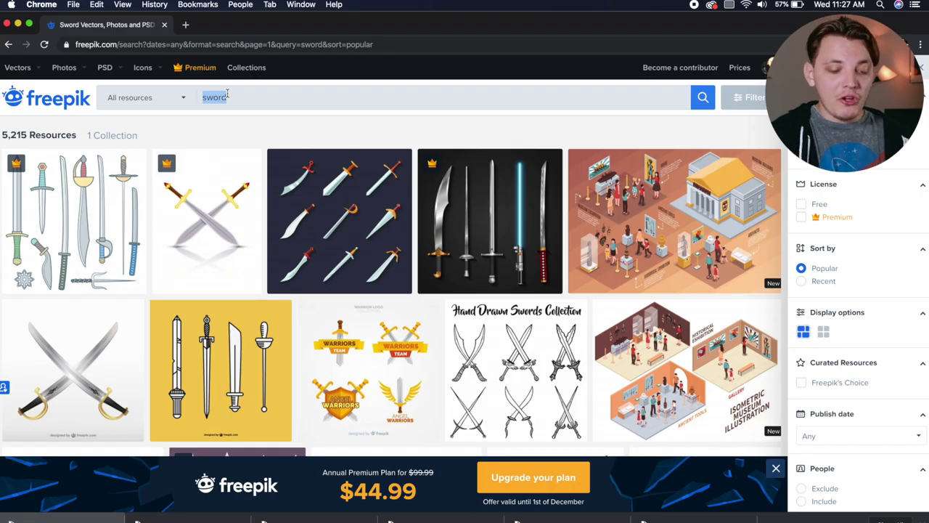
- Search Freepik in Chrome for "laurel wreaths" instead of swords
type("lau")
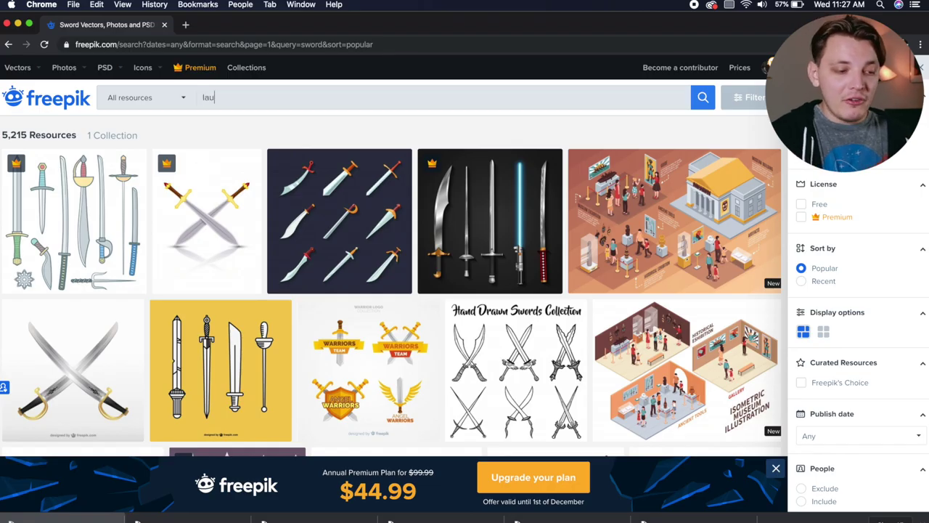
type("rel wreaths")
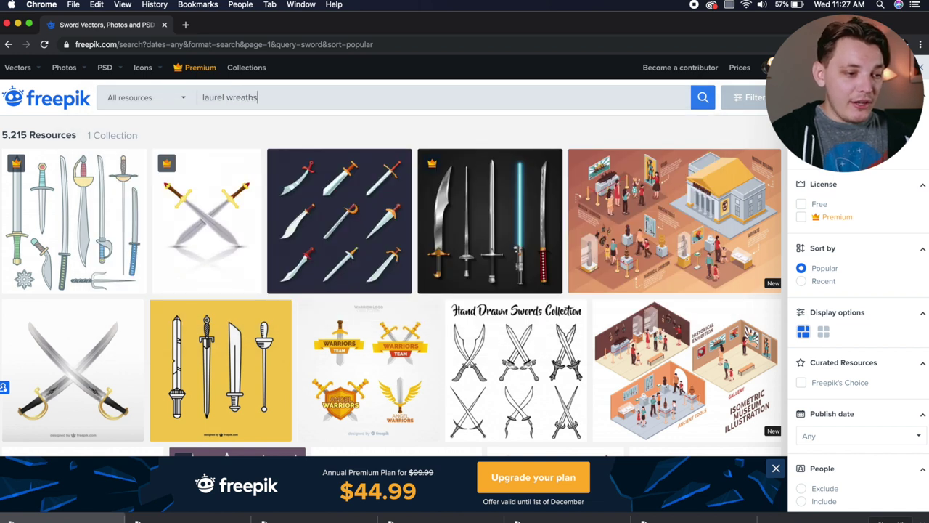
key("Return")
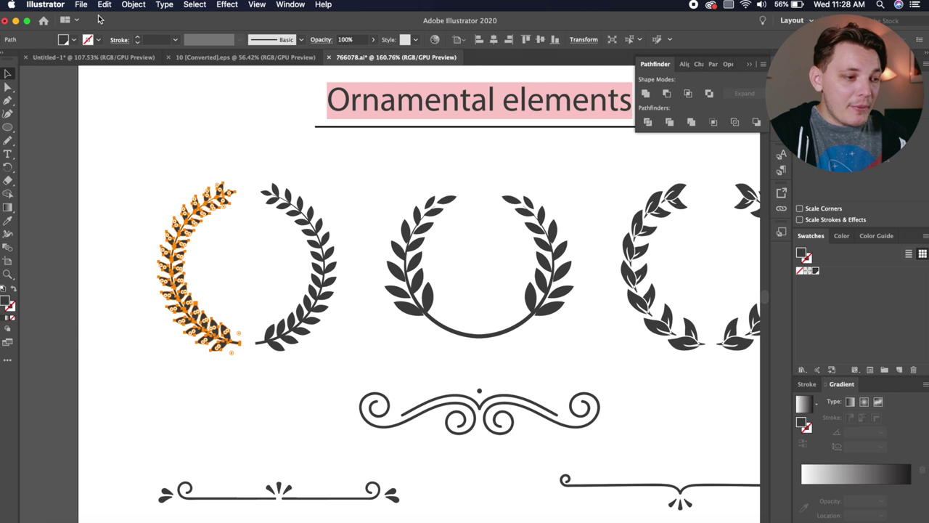
- Paste the copied laurel branch into the Untitled-1 logo, to the left of the blade inside the inner ring, and fill it with black
left_click(109, 57)
key("super+v")
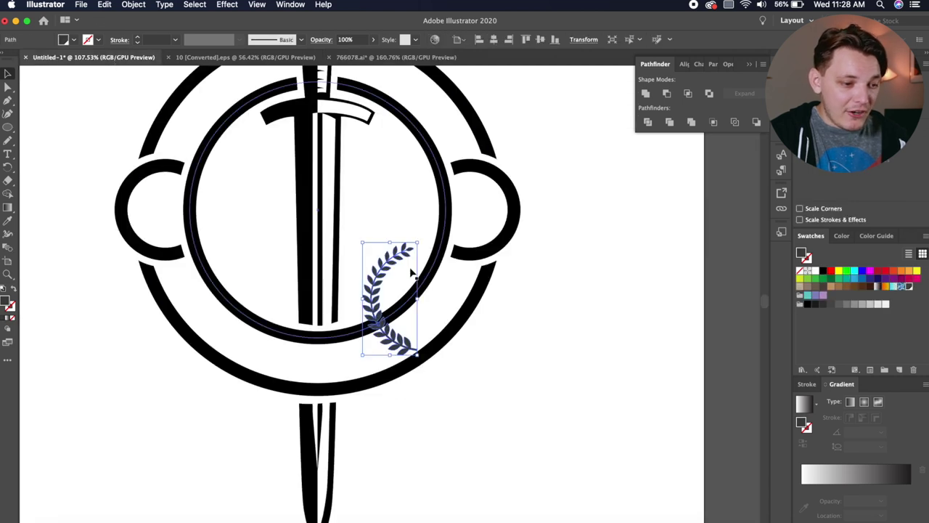
left_click_drag(392, 273, 247, 196)
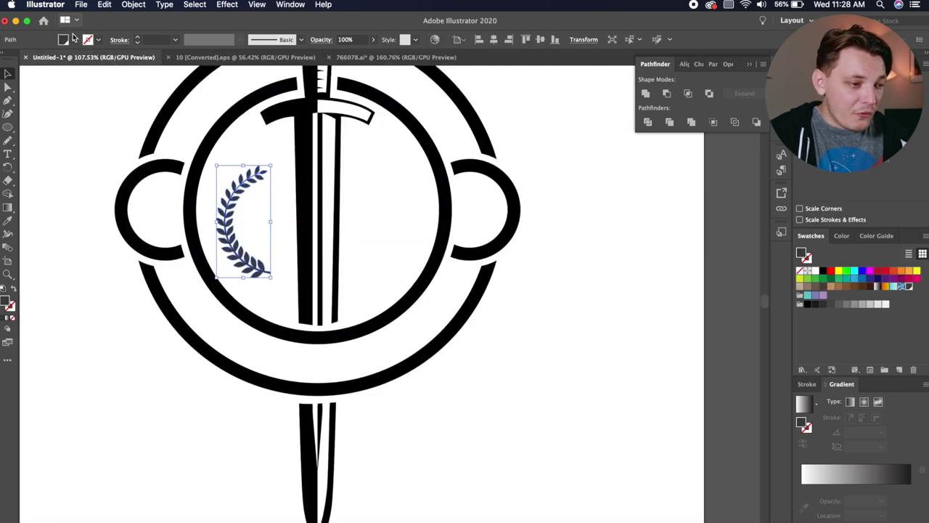
left_click(74, 39)
left_click(26, 59)
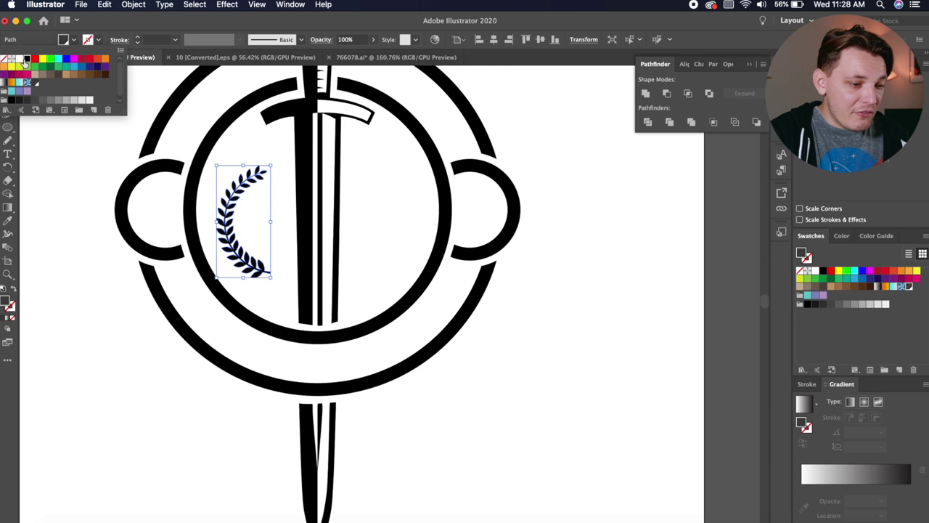
- Enlarge the laurel branch and position it so it follows the inner ring's left curve up to the sword
left_click(271, 168)
left_click_drag(272, 168, 303, 136)
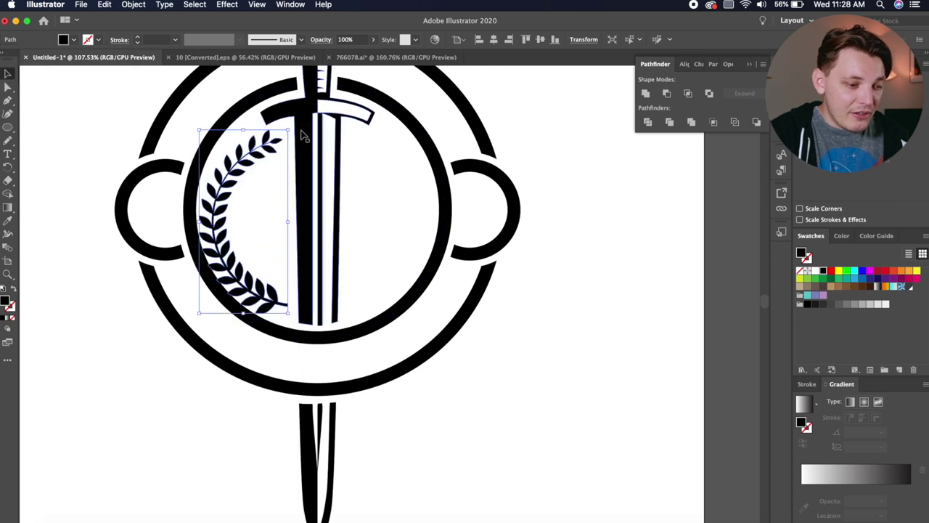
mouse_move(236, 171)
left_mouse_down()
mouse_move(260, 169)
mouse_move(244, 160)
left_mouse_up()
key("super+shift+a")
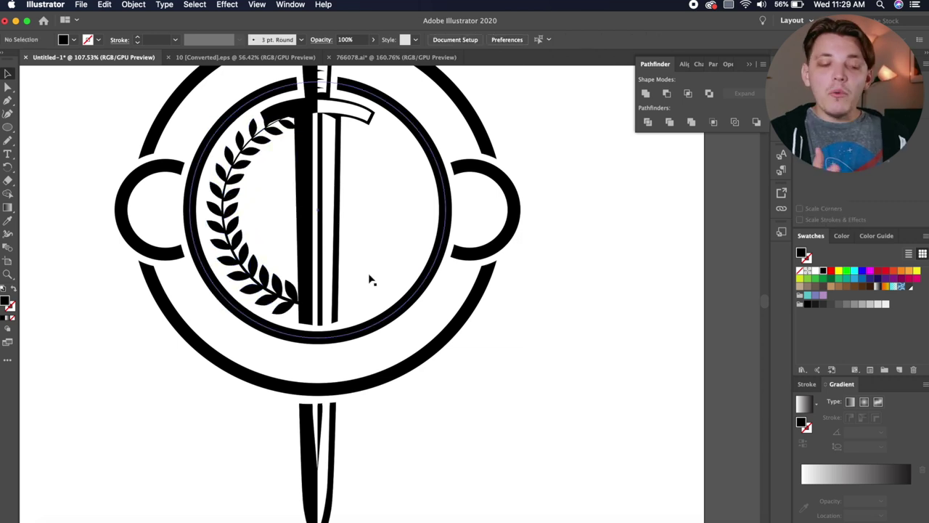
- Erase the laurel branch's upper leaves where they overlap the sword's crossguard, using a reduced eraser size
scroll(370, 280, "up", 2)
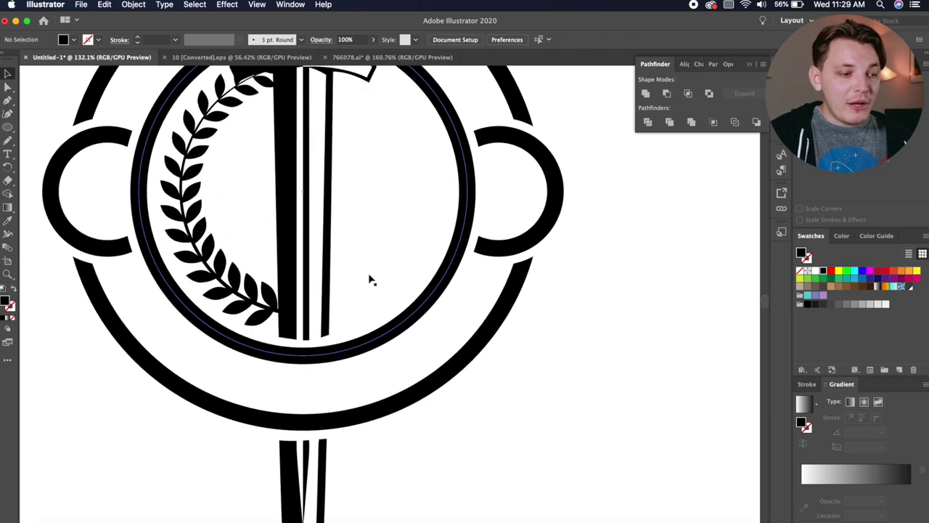
left_click_drag(240, 139, 240, 228)
left_click(222, 206)
key("shift+e")
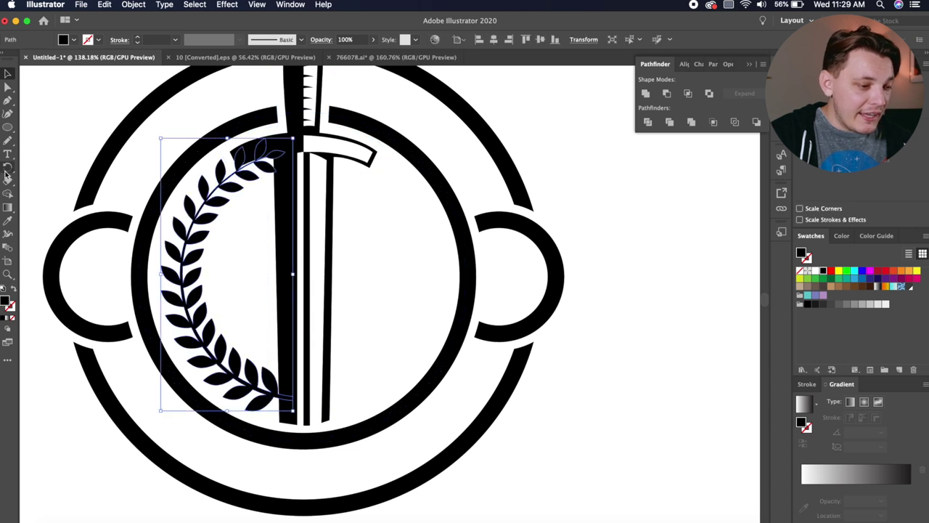
scroll(233, 149, "up", 4)
key("bracketleft")
key("bracketleft")
key("bracketleft")
key("bracketleft")
key("bracketleft")
key("bracketleft")
key("bracketleft")
key("bracketleft")
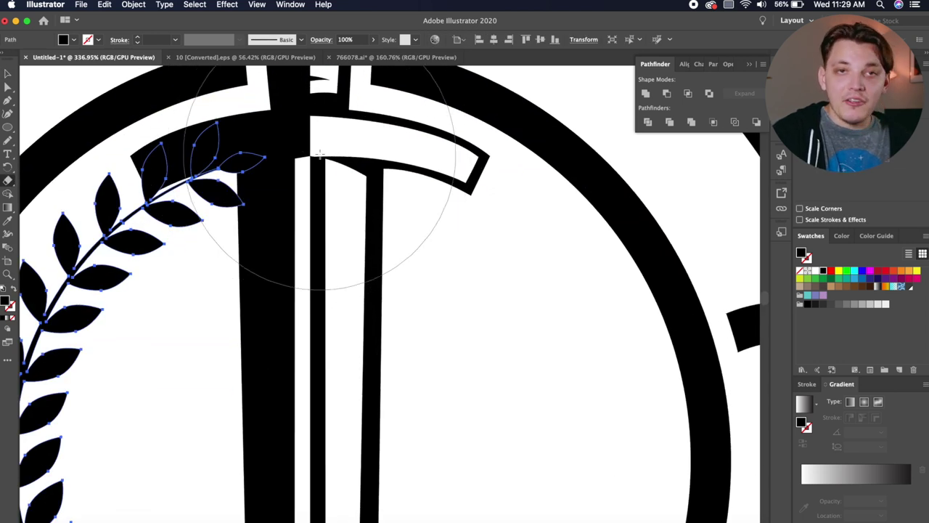
mouse_move(319, 154)
left_mouse_down()
mouse_move(209, 140)
mouse_move(176, 159)
mouse_move(175, 186)
mouse_move(257, 183)
left_mouse_up()
key("ctrl+z")
key("ctrl+z")
scroll(262, 184, "up", 2)
scroll(400, 145, "down", 5)
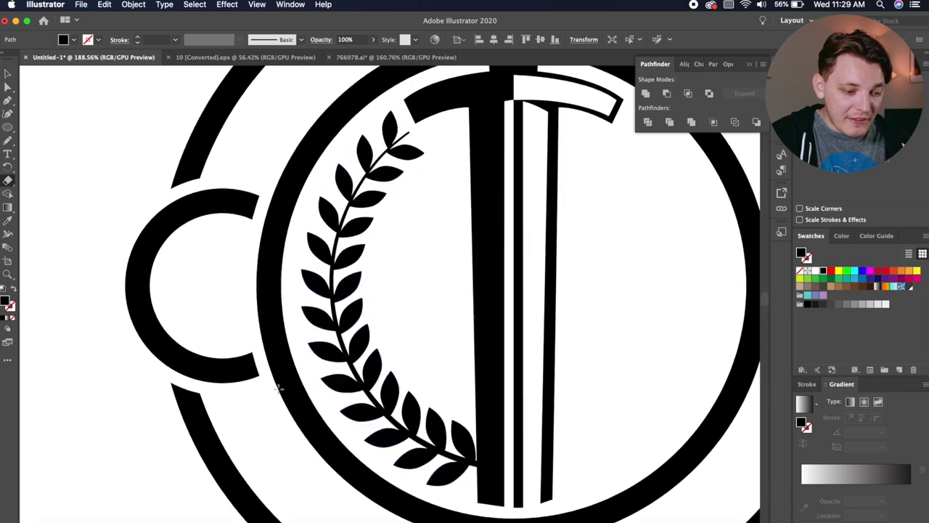
- Nudge the laurel branch slightly away from the blade and erase the lower stem end that overlaps it
scroll(276, 384, "up", 3)
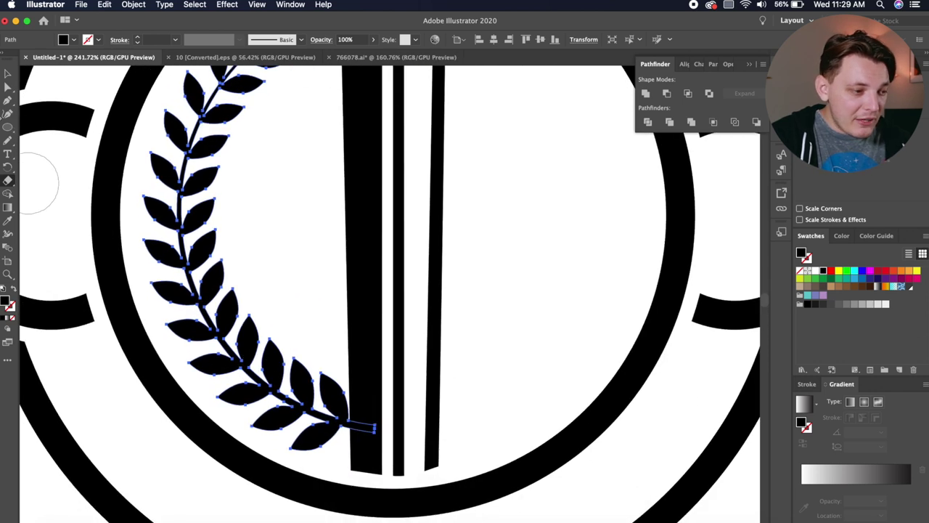
left_click(7, 74)
left_click_drag(299, 375, 291, 380)
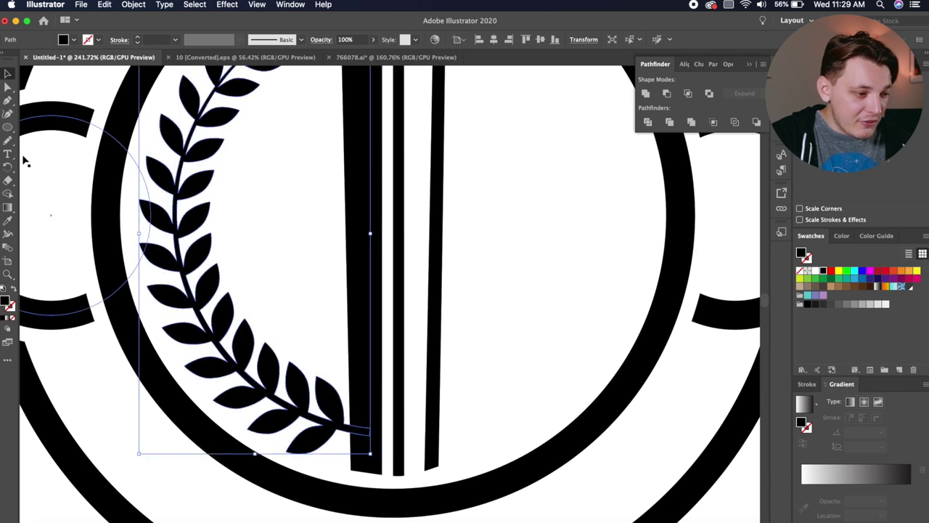
left_click(8, 180)
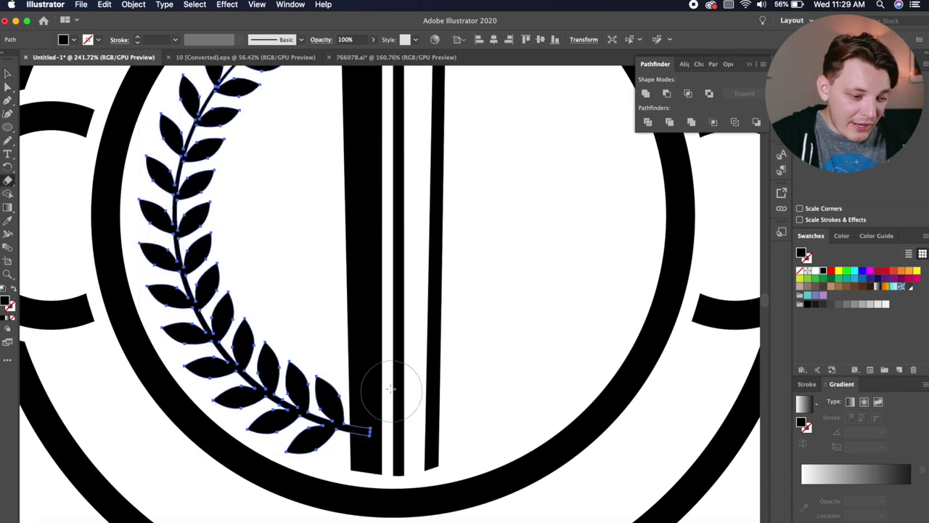
mouse_move(381, 381)
left_mouse_down()
mouse_move(375, 369)
mouse_move(379, 464)
mouse_move(375, 429)
left_mouse_up()
key("a")
scroll(472, 315, "down", 3, "alt")
left_click(473, 315)
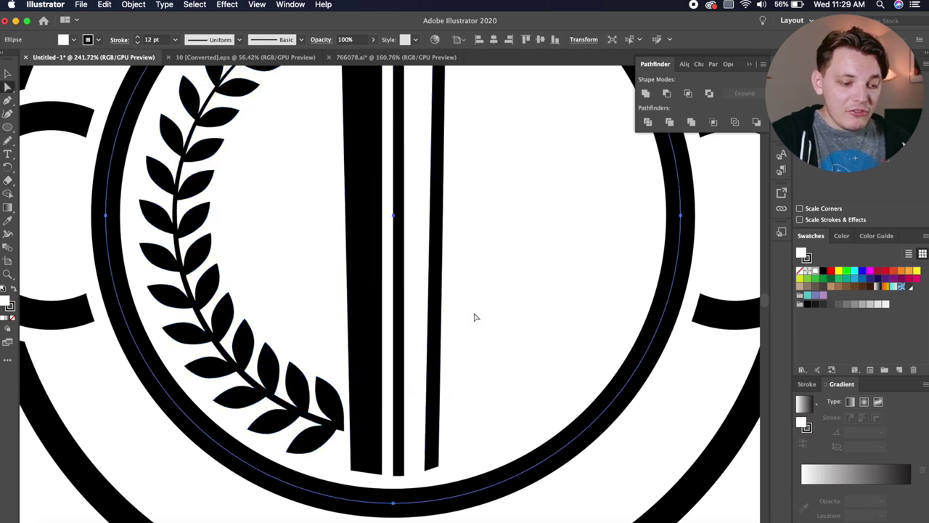
scroll(472, 315, "down", 3, "alt")
left_click(613, 179)
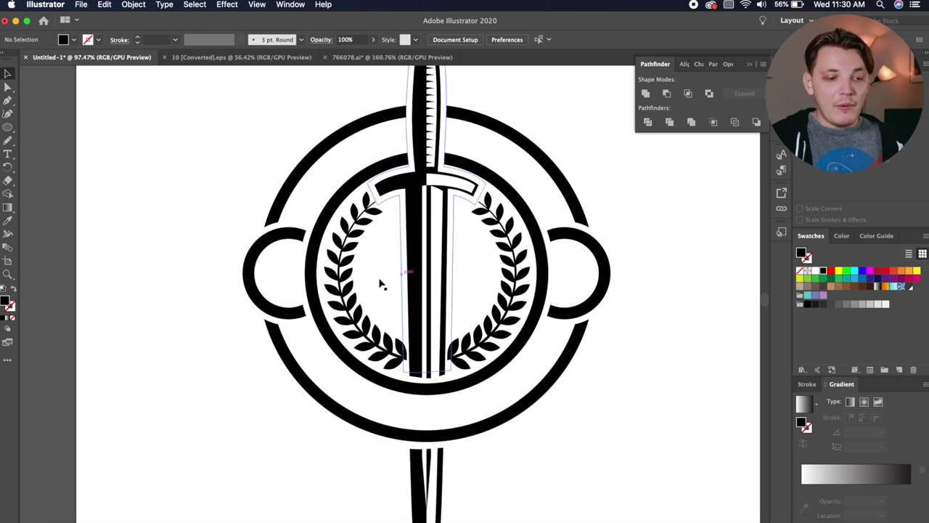
scroll(404, 303, "down", 4, "alt")
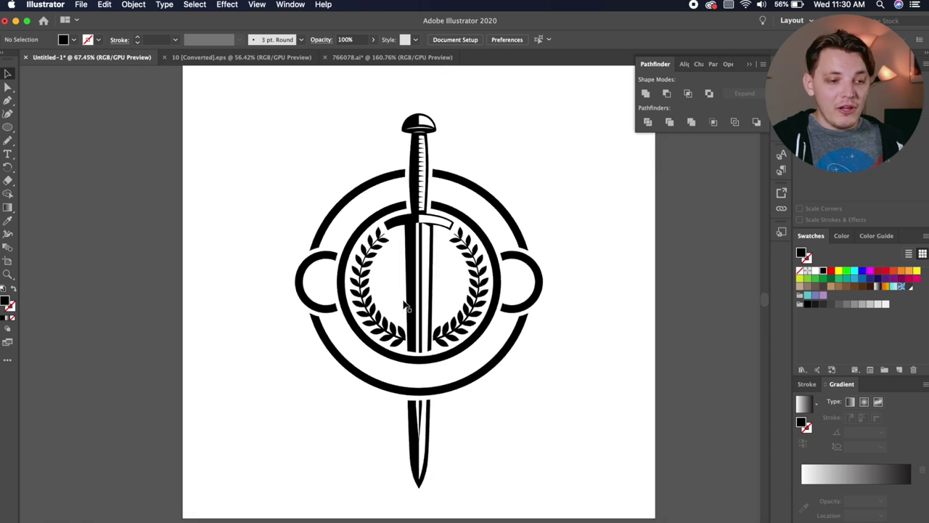
scroll(404, 304, "up", 4, "alt")
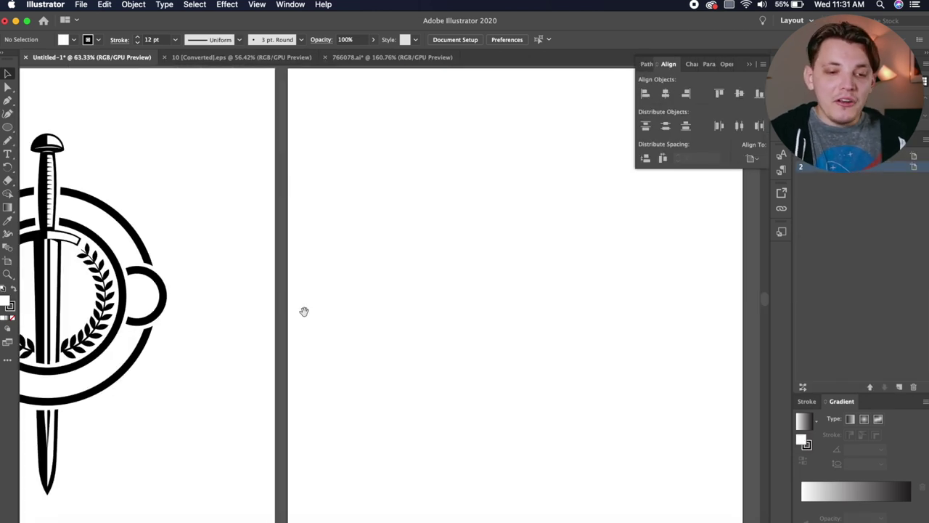
- Draw a straight line with the Pen tool on the second artboard, slanting gently upward to the right
left_click_drag(303, 311, 178, 290)
left_click(7, 128)
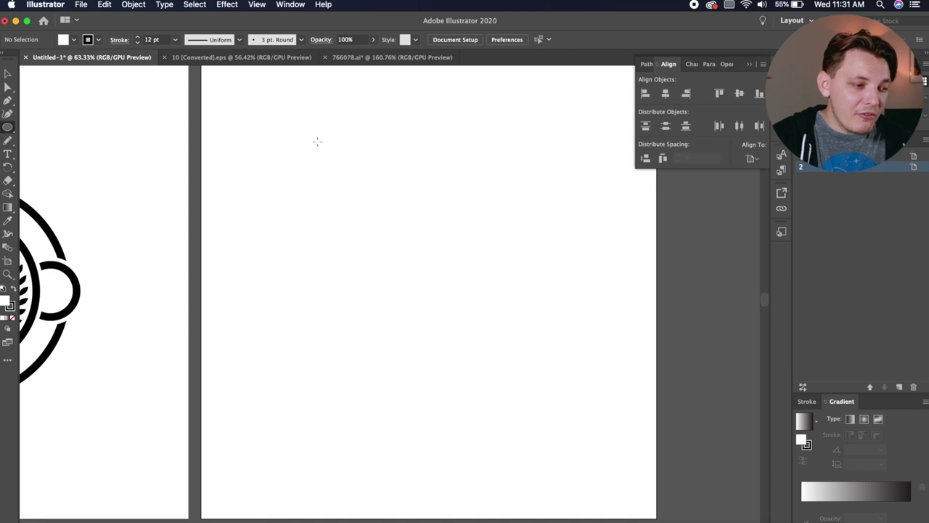
left_click(7, 100)
left_click(257, 260)
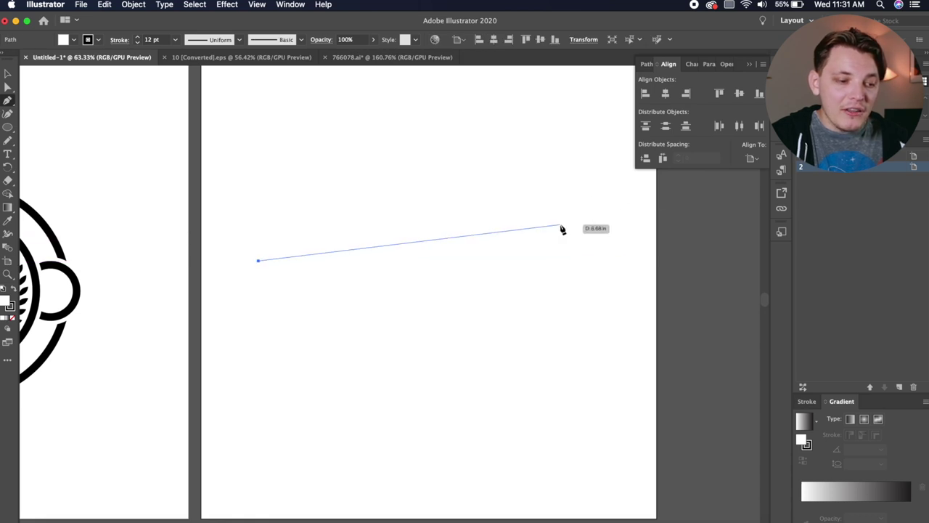
left_click(569, 192)
left_click(8, 74)
- Set the slanted line's stroke to 4 pt and move the line up near the artboard's upper edge
left_click_drag(363, 161, 389, 377)
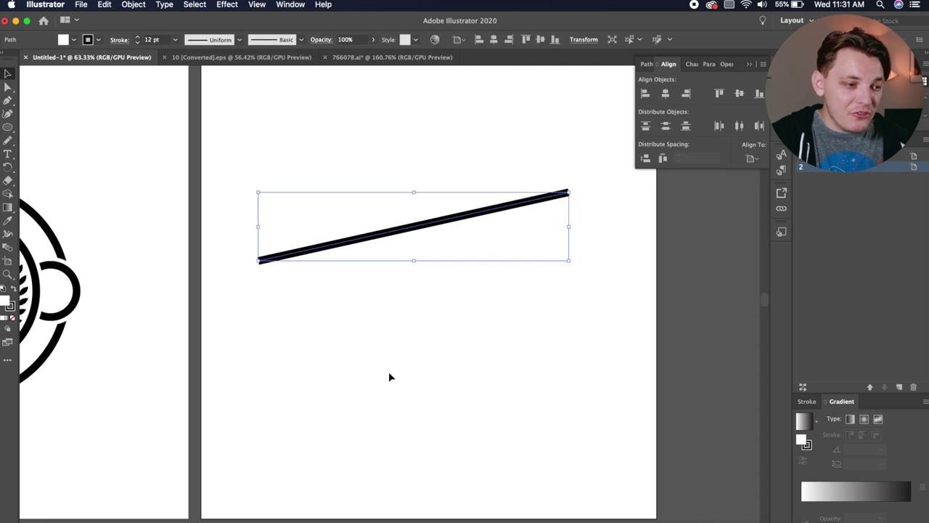
left_click(136, 43)
left_click(137, 43)
left_click(137, 42)
left_click(136, 42)
left_click(137, 37)
left_click(369, 150)
left_click_drag(385, 220, 400, 175)
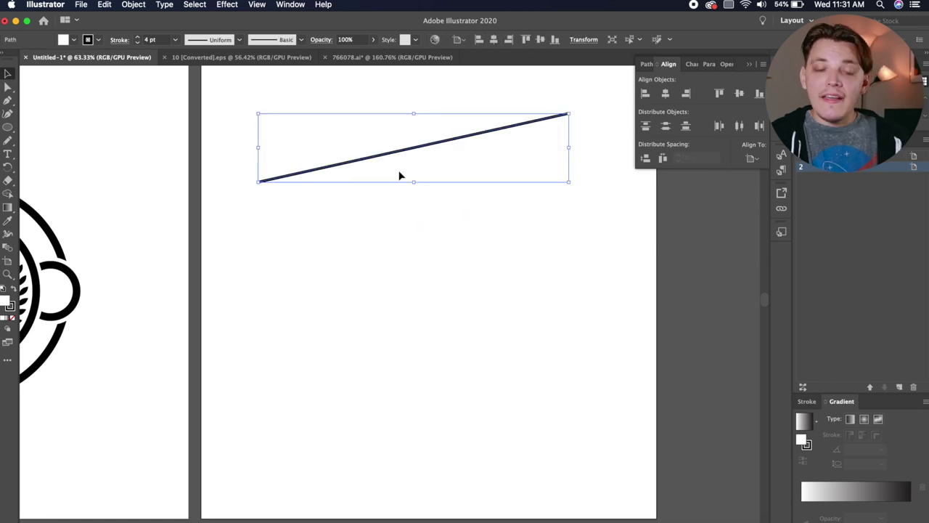
- Duplicate the slanted line just below itself and repeat the copy until evenly spaced parallel lines fill most of the artboard's height
left_click(397, 156)
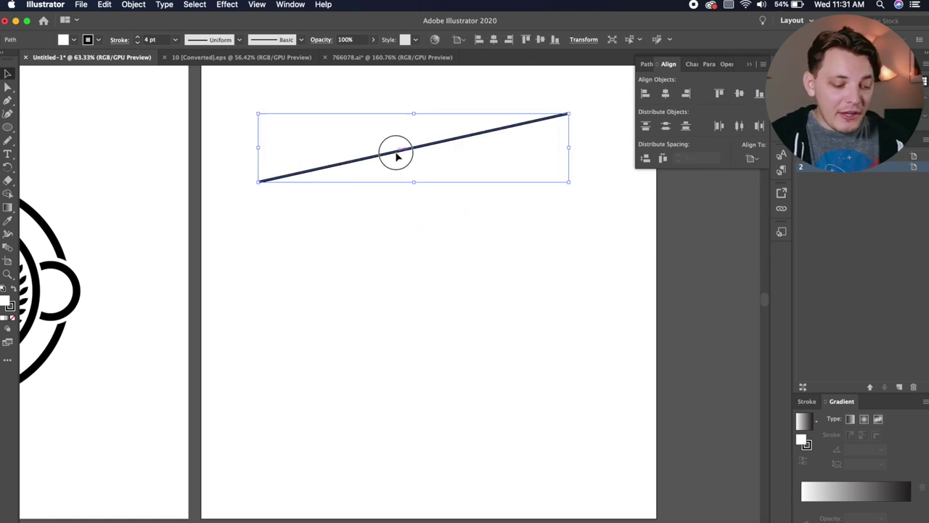
left_click_drag(396, 155, 398, 167)
key("super+d")
key("super+d")
key("super+d")
key("super+d")
key("super+d")
key("super+d")
key("super+d")
key("super+d")
key("super+d")
key("super+d")
key("super+d")
key("super+d")
key("super+d")
key("super+d")
key("super+d")
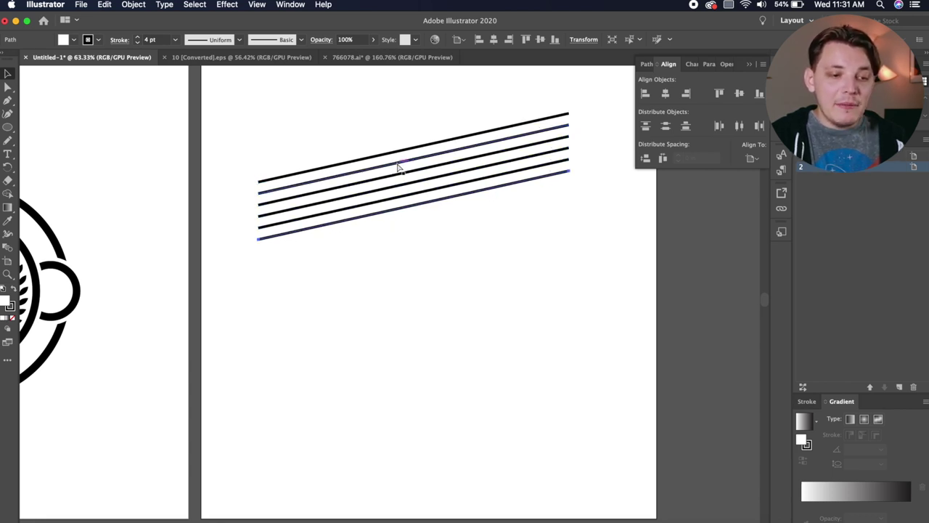
key("super+d")
key("super+d")
key("super+d")
key("super+d")
key("super+d")
key("super+d")
key("super+d")
key("super+d")
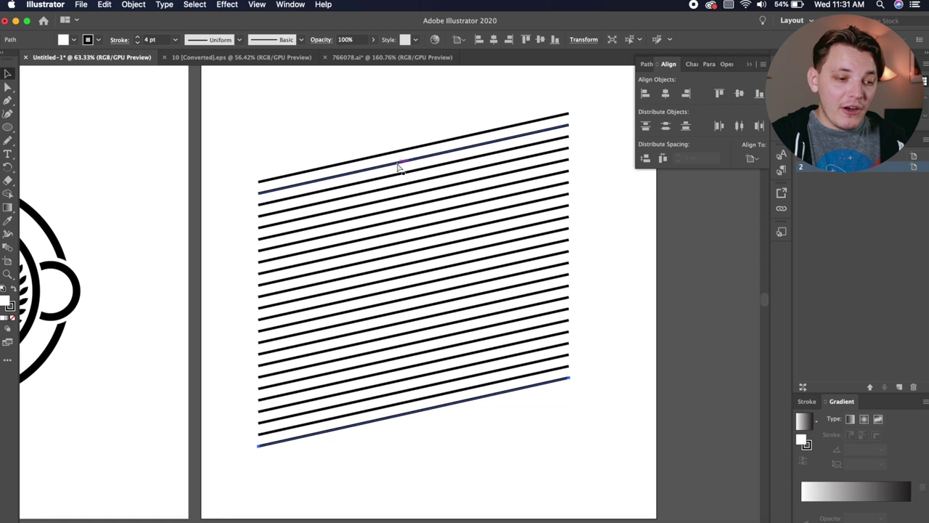
- Group all the slanted lines and centre the group on the second artboard
scroll(398, 135, "down", 2)
left_click_drag(370, 112, 380, 458)
key("super+g")
left_click(511, 40)
left_click(540, 40)
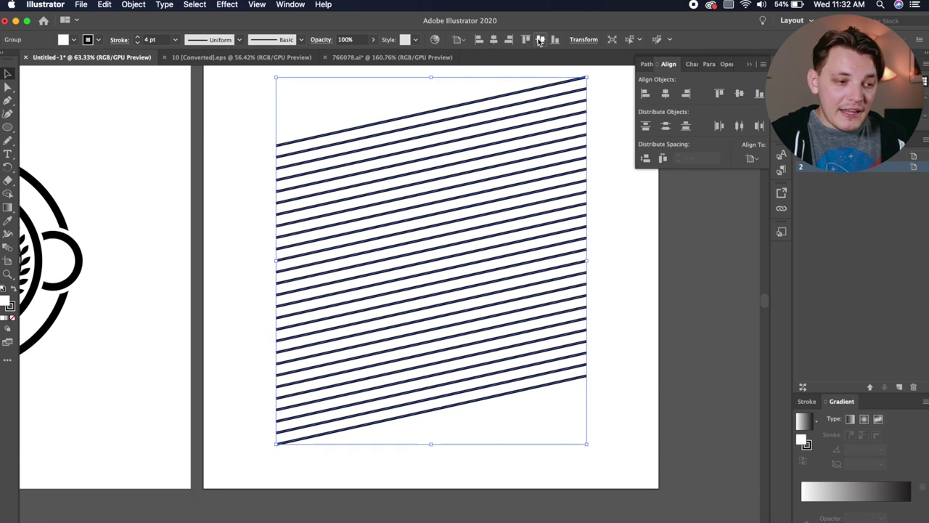
- Draw a circle over the slanted lines and centre it on the second artboard
left_click(172, 161)
left_click(6, 128)
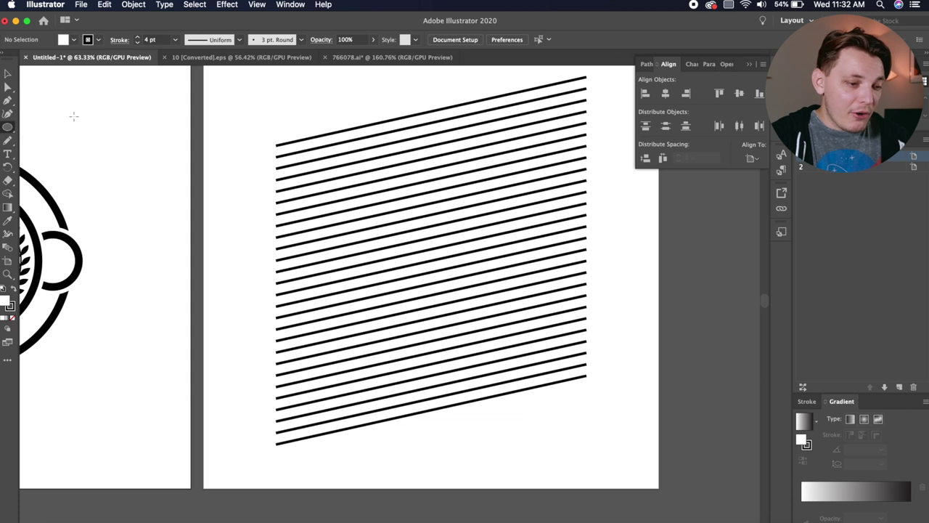
left_click_drag(331, 154, 552, 335)
left_click(540, 40)
- Use the Shape Builder to remove the parts of the slanted lines that extend outside the circle
left_click_drag(400, 89, 440, 428)
left_click(8, 194)
mouse_move(333, 123)
left_mouse_down()
mouse_move(321, 150)
mouse_move(317, 387)
mouse_move(358, 456)
left_mouse_up()
left_click_drag(539, 128, 561, 363)
- Delete the guide circle so only the trimmed slanted lines remain
key("a")
left_click(198, 180)
left_click(410, 215)
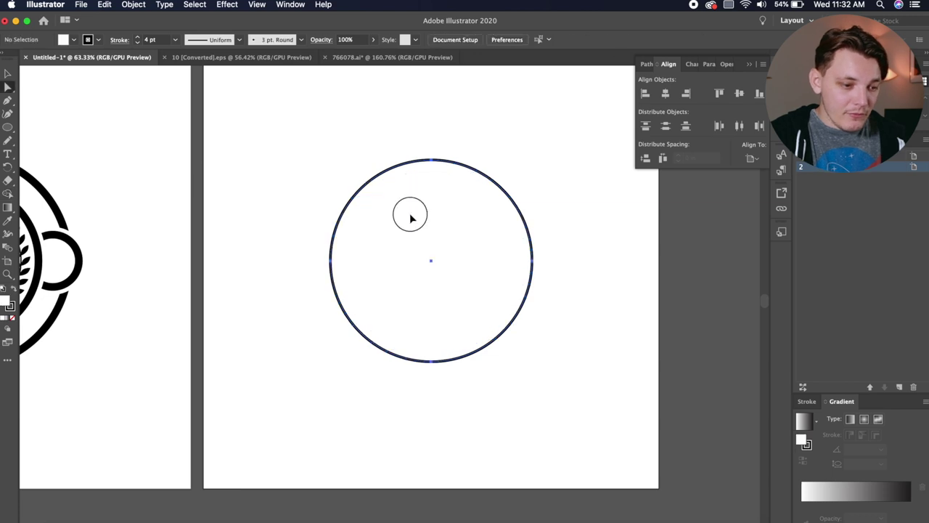
key("Delete")
- Move the disc of slanted lines onto the sword emblem and fit it behind the blade, between the laurel branches
left_click_drag(334, 143, 534, 354)
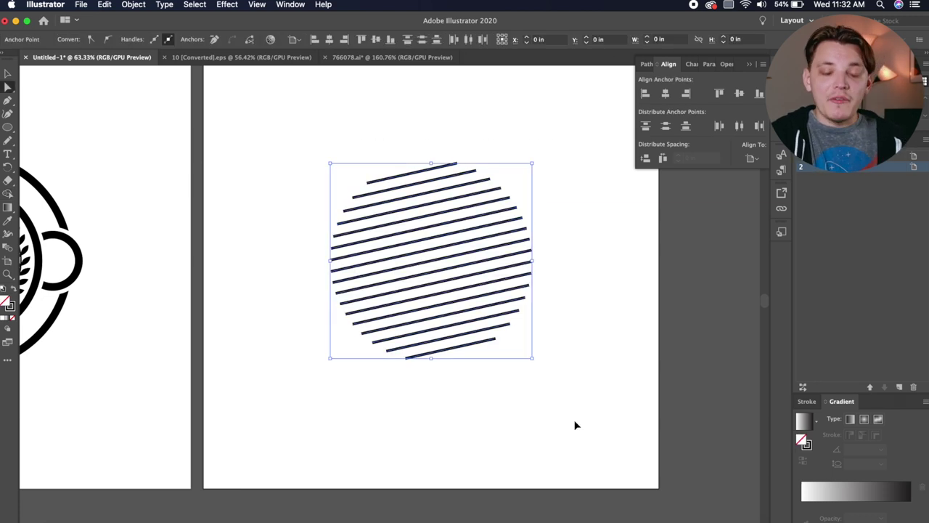
left_click(8, 74)
left_click_drag(273, 217, 578, 203)
left_click(676, 228)
left_click_drag(676, 228, 217, 215)
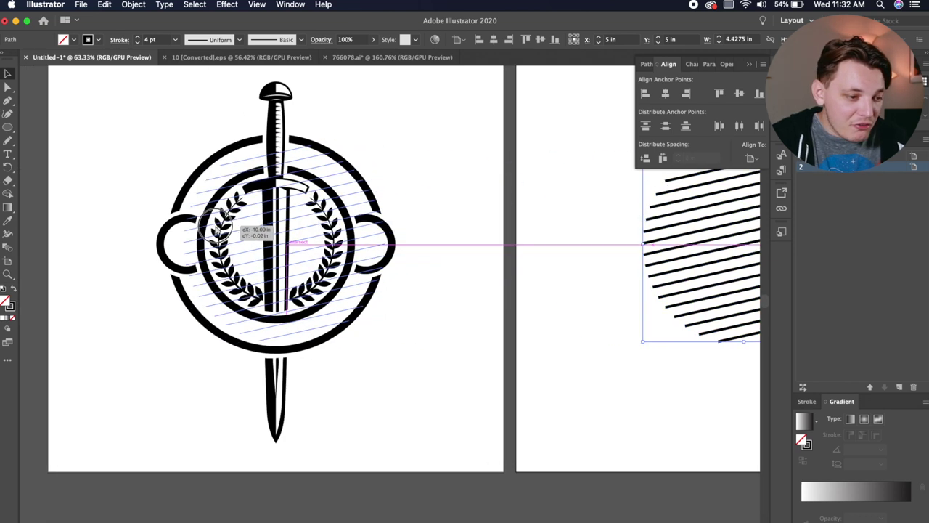
- Reduce the stroke weight of the slanted lines behind the sword to make them thin
scroll(214, 231, "up", 3)
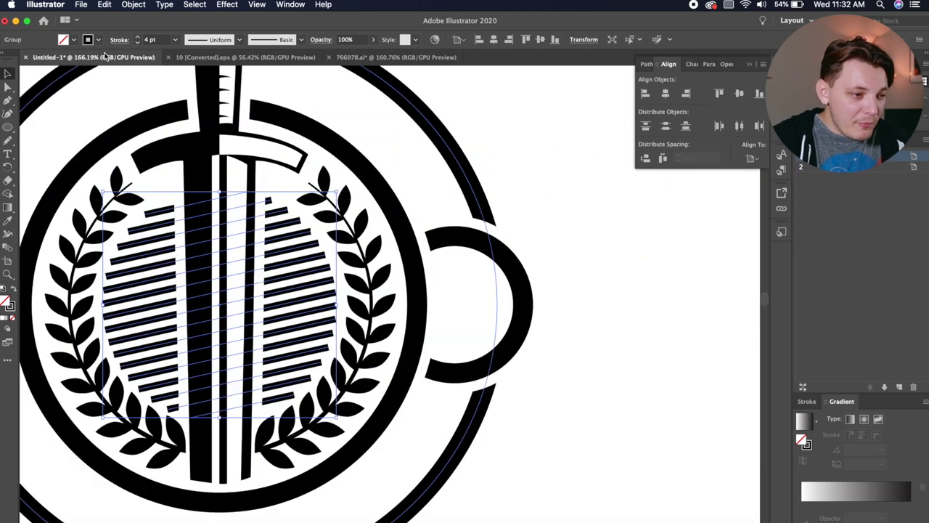
left_click(137, 37)
left_click(136, 43)
left_click(136, 43)
left_click(136, 42)
left_click(136, 43)
scroll(421, 182, "down", 3)
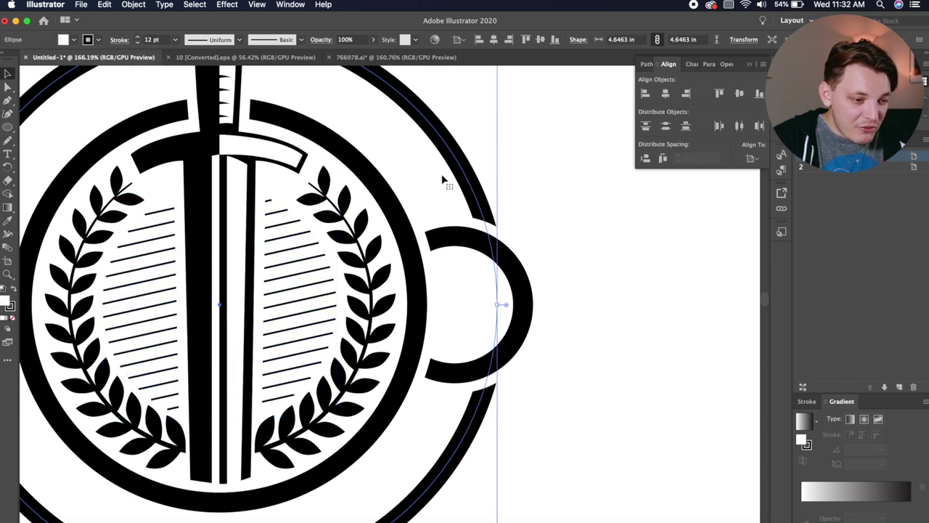
left_click(571, 173)
key("super+0")
left_click(585, 173)
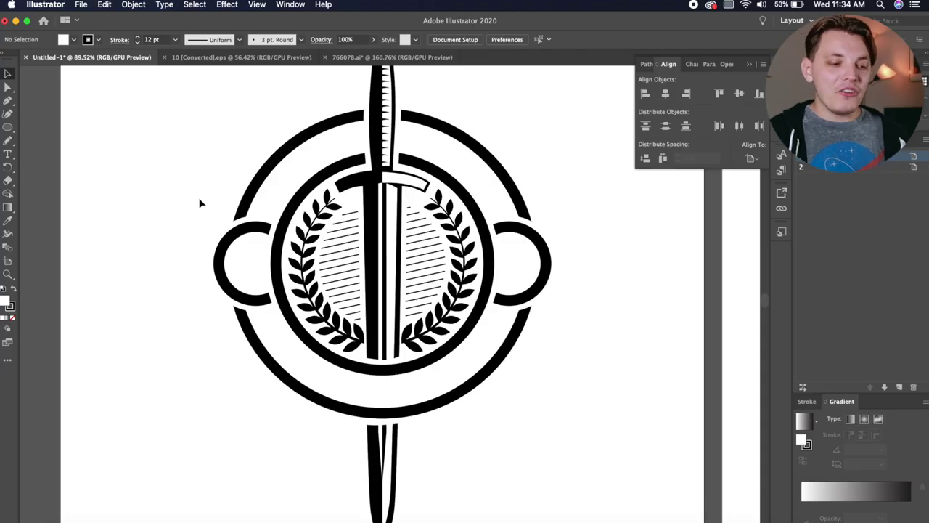
- Switch to Chrome and search Google in a new tab for "war of ages lyrics"
left_click(179, 519)
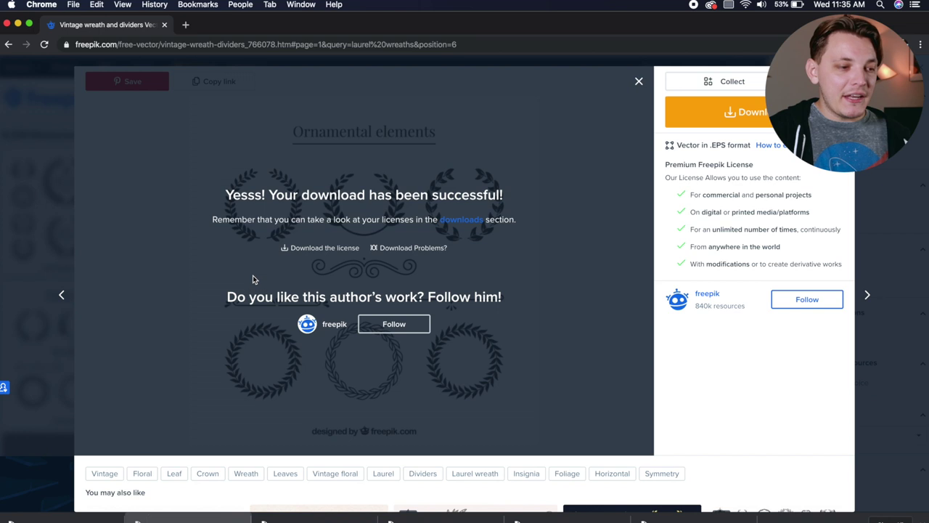
left_click(185, 24)
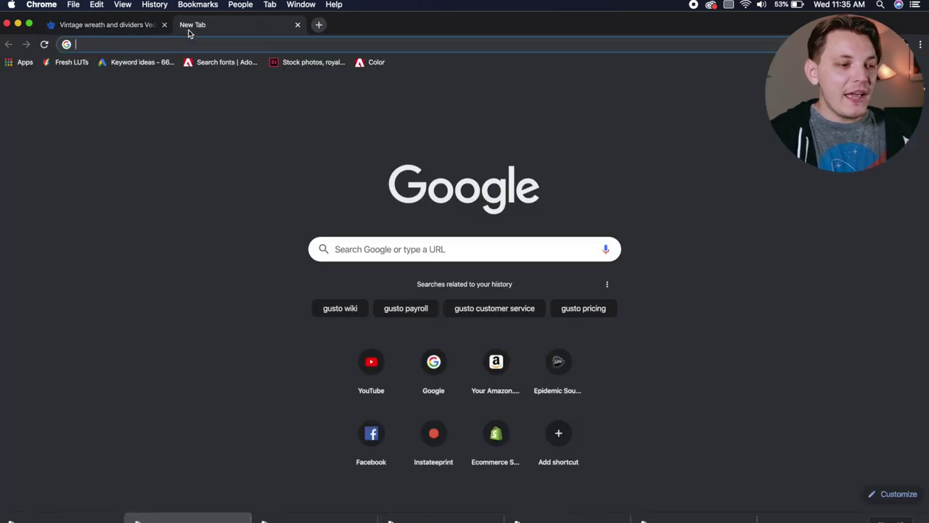
type("war of ages")
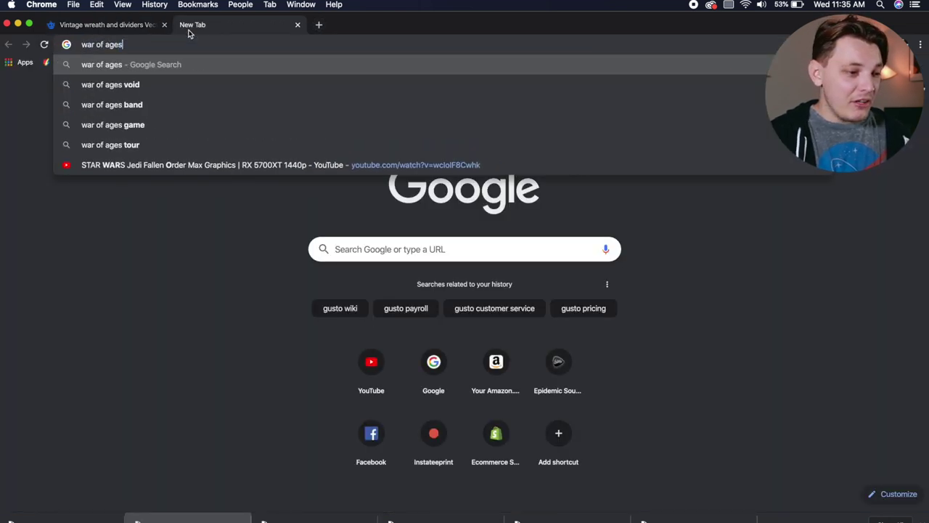
key("Return")
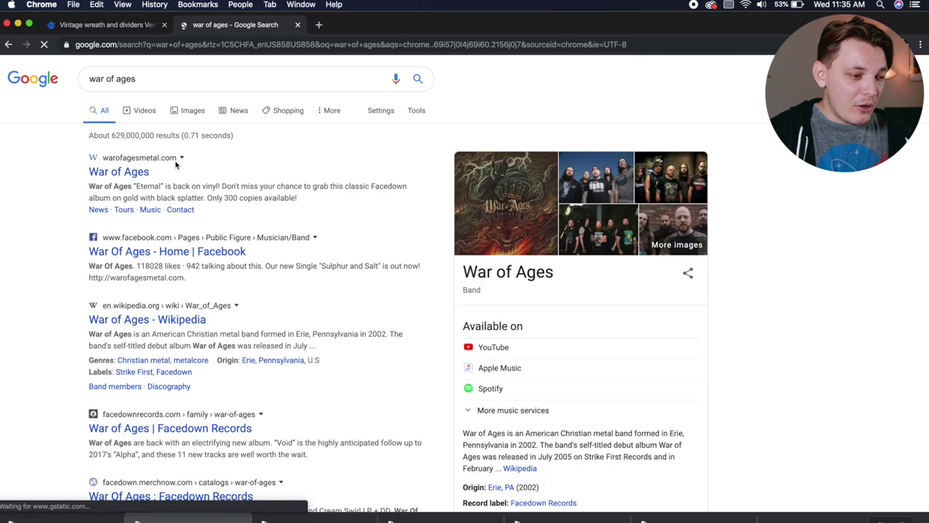
left_click(161, 76)
type("l")
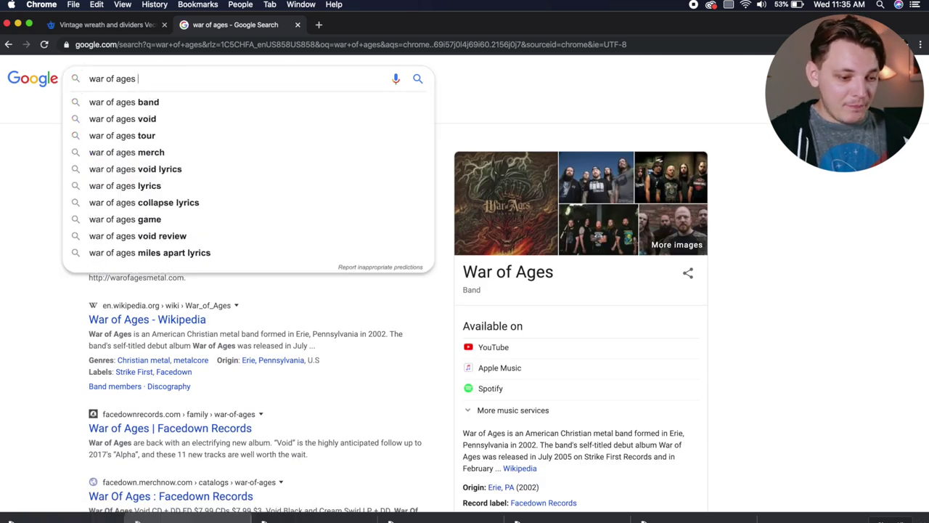
type("yrics")
key("Return")
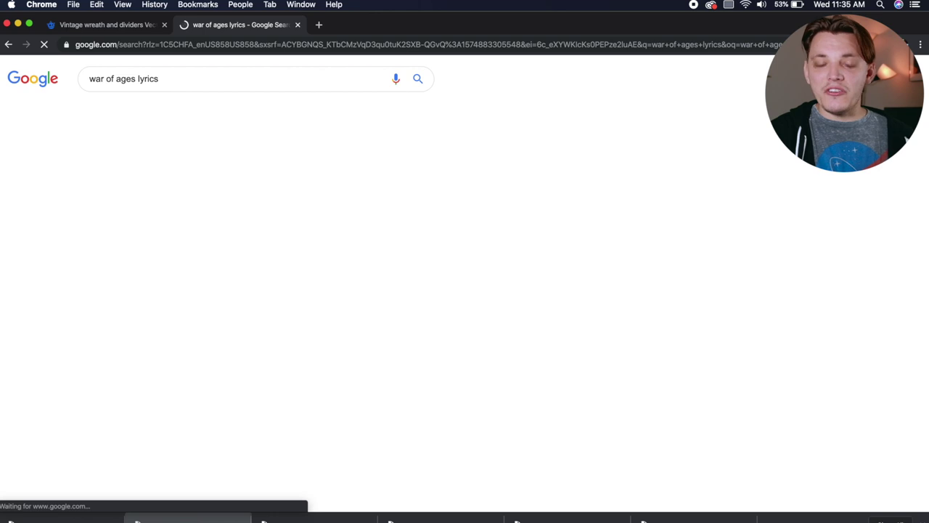
- Open the Dark Lyrics result and copy the line "My reflection is what I've become" from the song "Warrior"
scroll(196, 156, "down", 2)
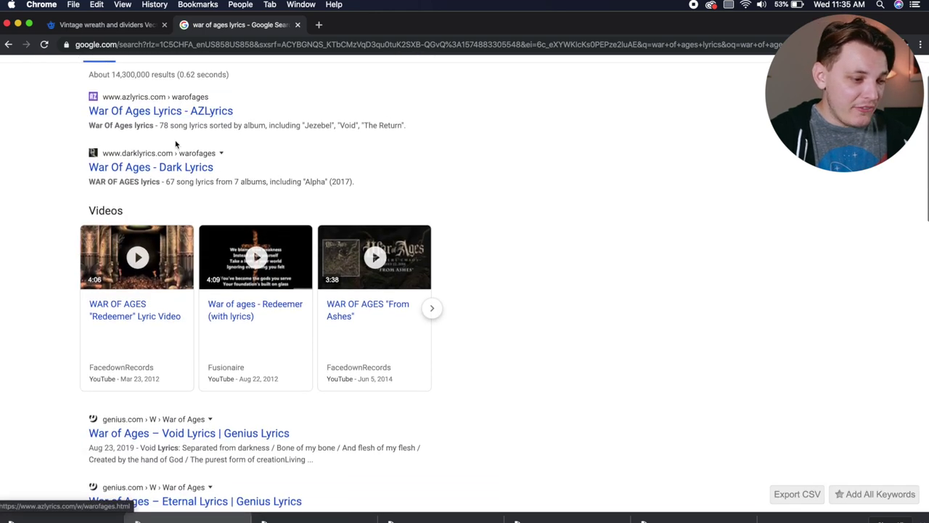
scroll(228, 177, "down", 1)
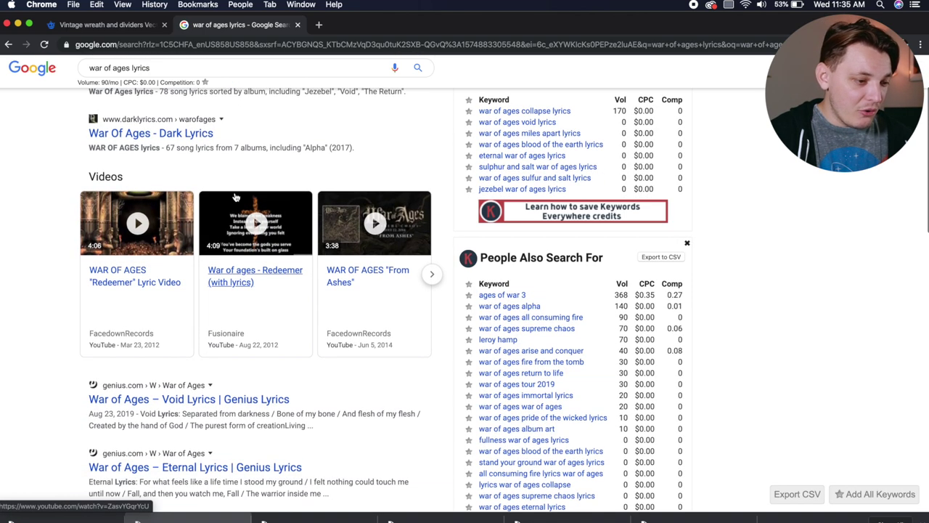
left_click(196, 135)
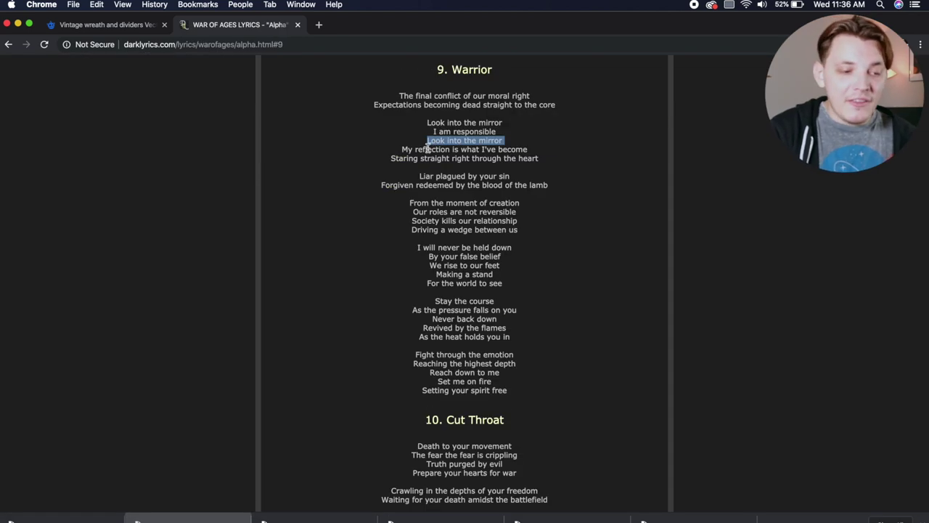
left_click_drag(450, 141, 535, 145)
triple_click(502, 150)
key("super+c")
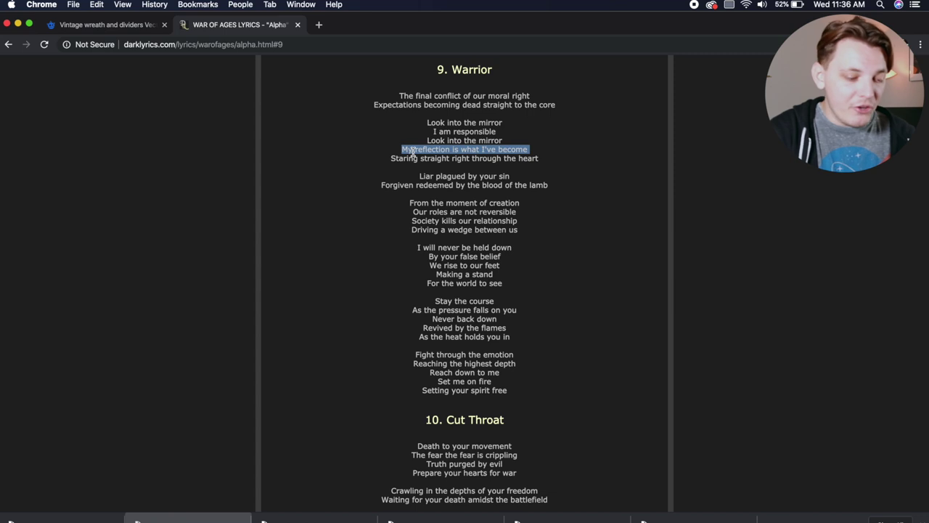
- Switch back to Illustrator, paste the copied lyric as a text line, and enlarge it above the sword emblem's artboard
left_click(240, 518)
scroll(464, 338, "down", 5)
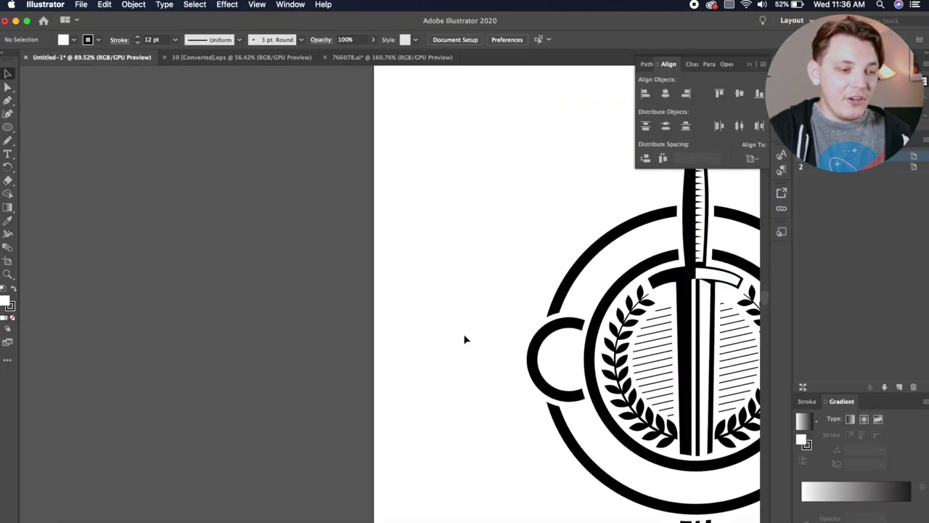
key("t")
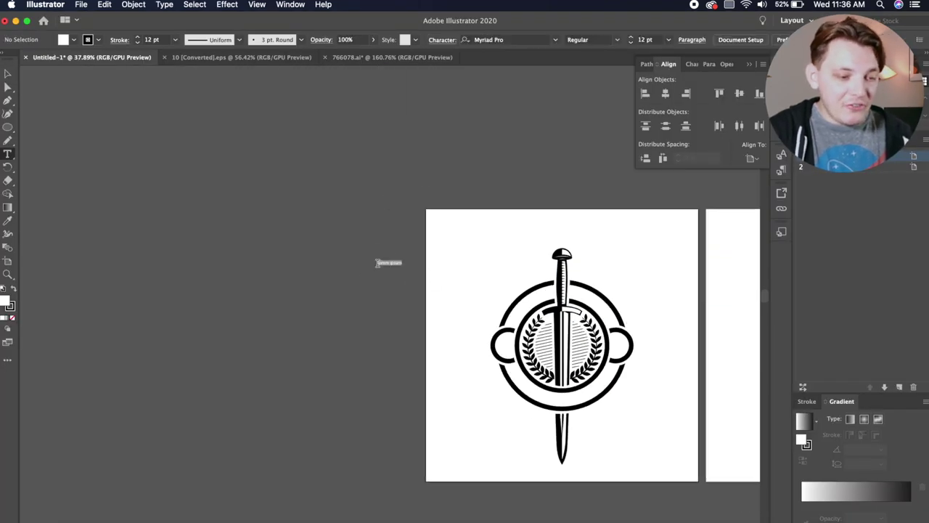
key("super+v")
left_click(9, 74)
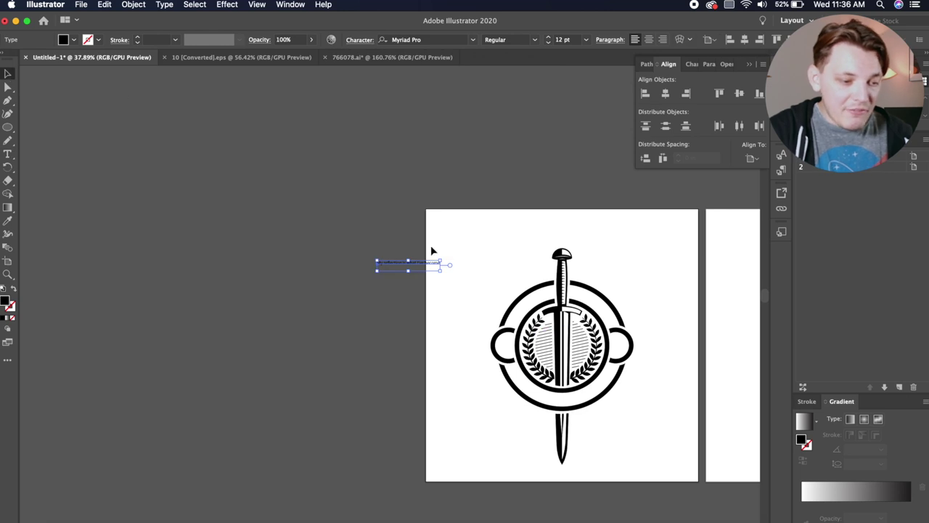
left_click_drag(439, 261, 548, 161)
- Add a separate text line reading "Warrior" above the lyric and move it slightly up
triple_click(547, 165)
type("Warrior")
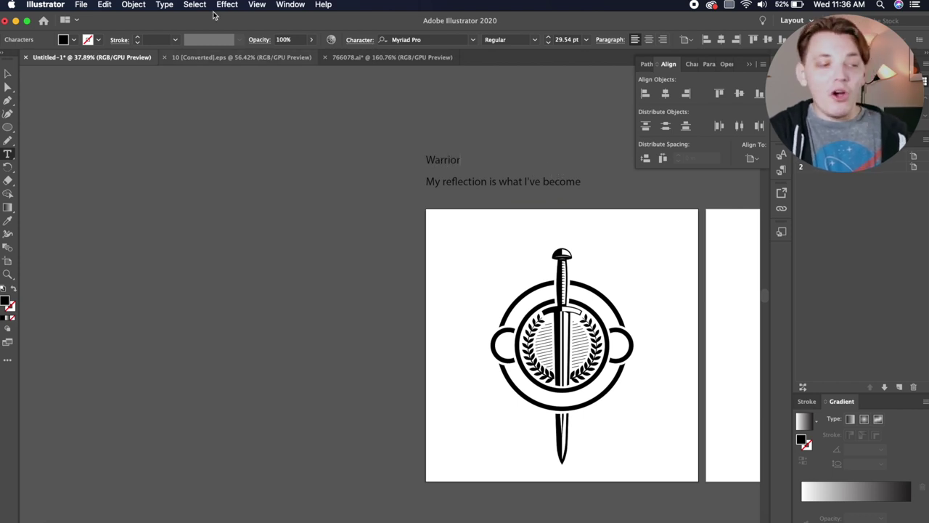
left_click(9, 74)
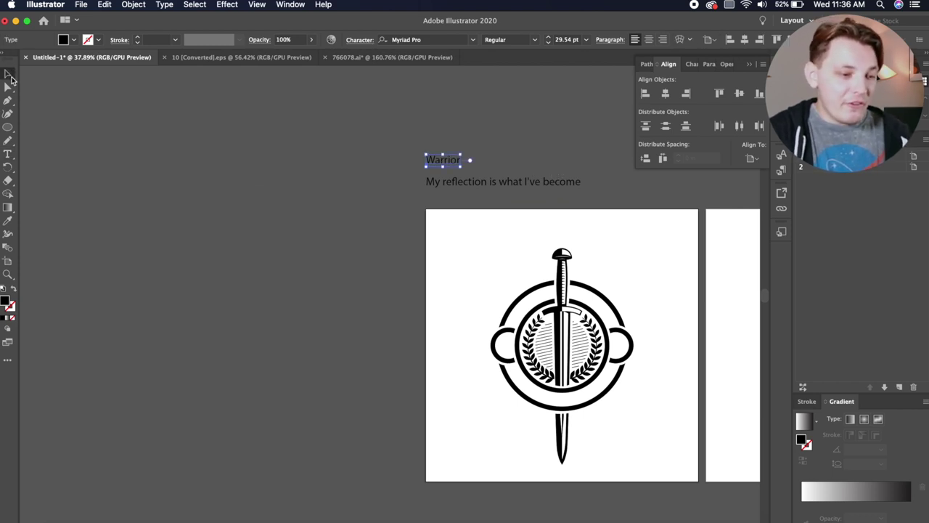
left_click_drag(450, 160, 442, 140)
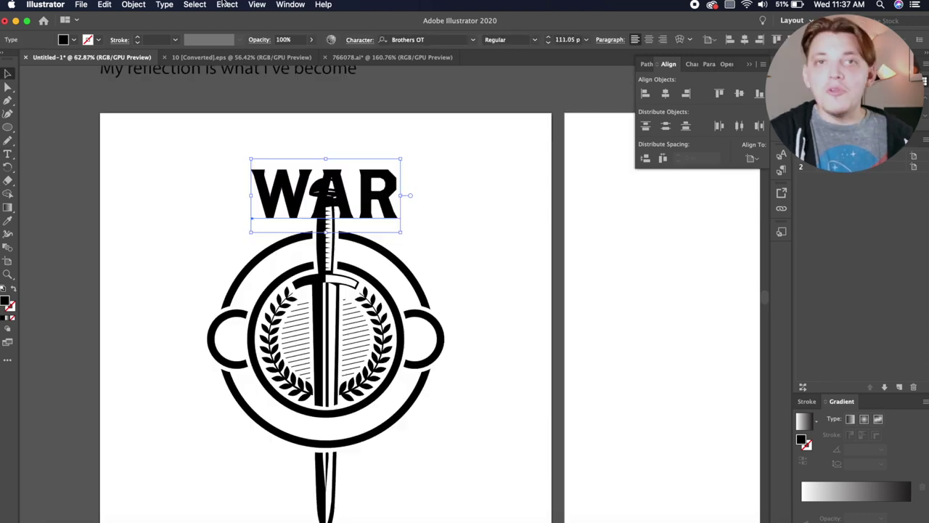
- Try an Arch warp on the WAR text above the sword and switch the warp style to Arc Lower
left_click(226, 5)
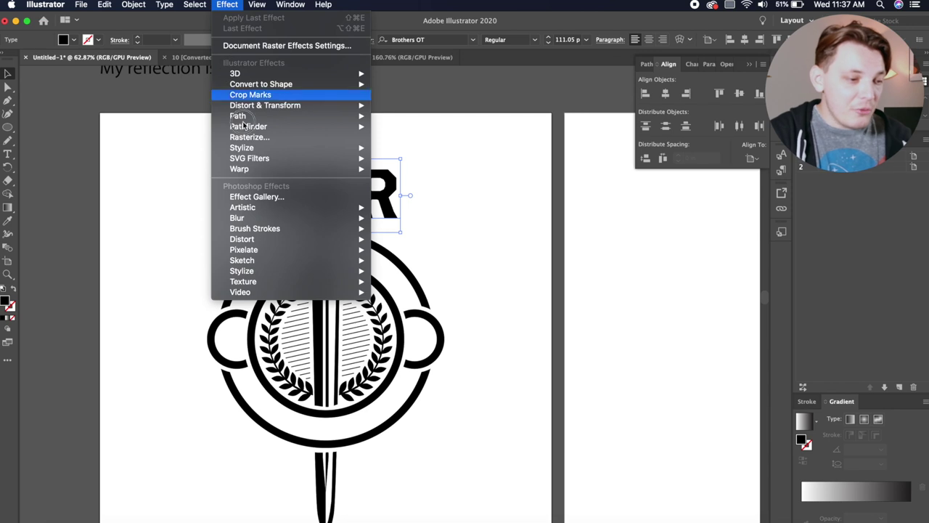
mouse_move(247, 170)
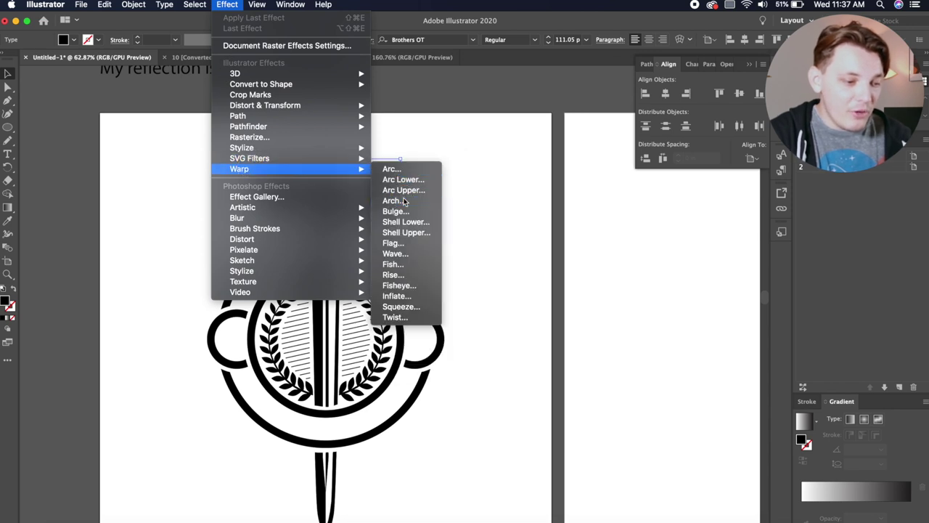
left_click(403, 201)
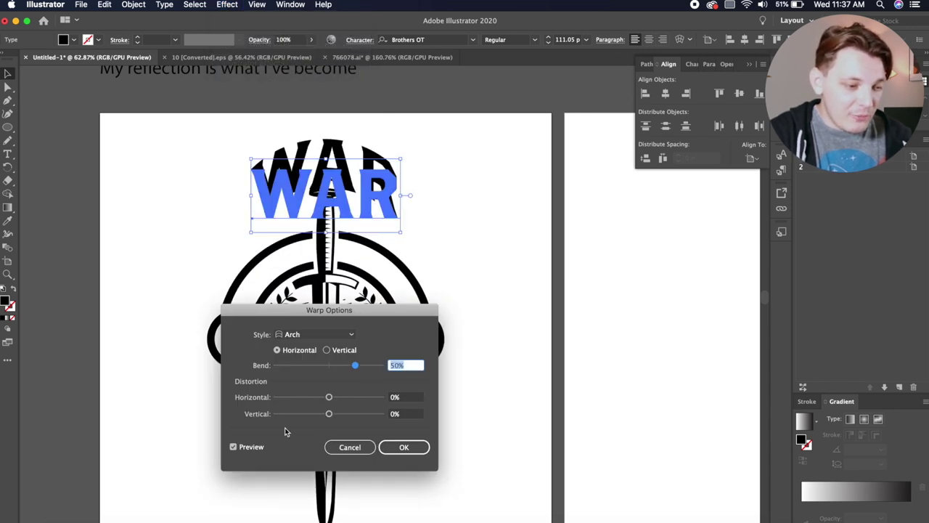
left_click(331, 335)
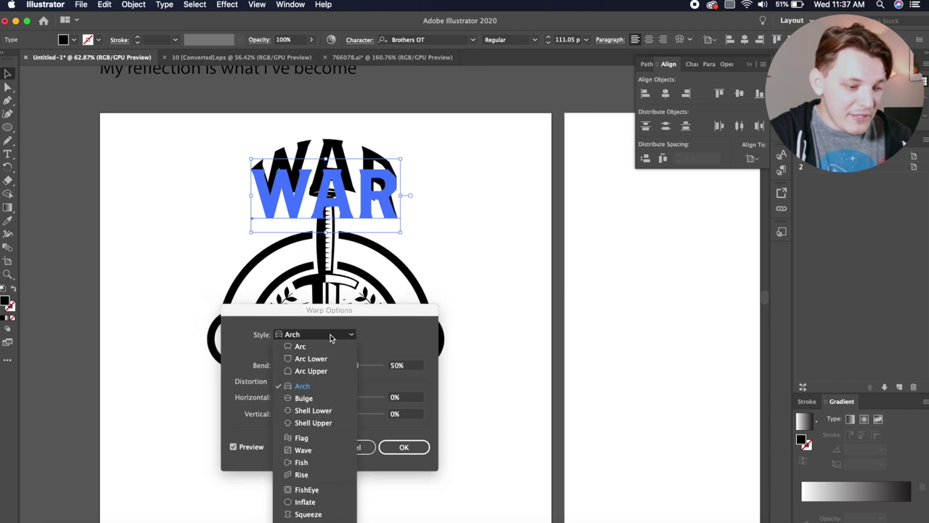
left_click(327, 359)
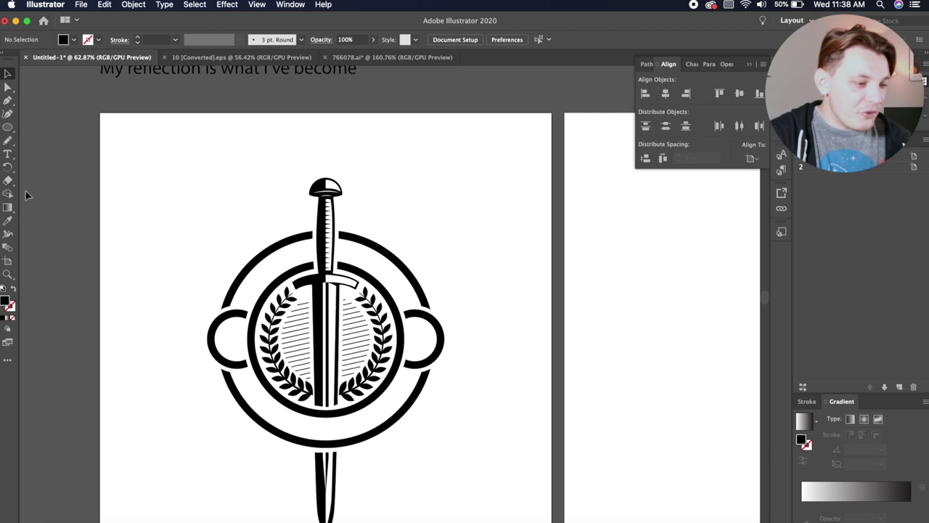
- Draw a wide rectangle across the sword's handle and bend it upward with the Arc warp effect
left_click(12, 136)
left_click_drag(238, 198, 414, 229)
left_click(227, 4)
mouse_move(262, 173)
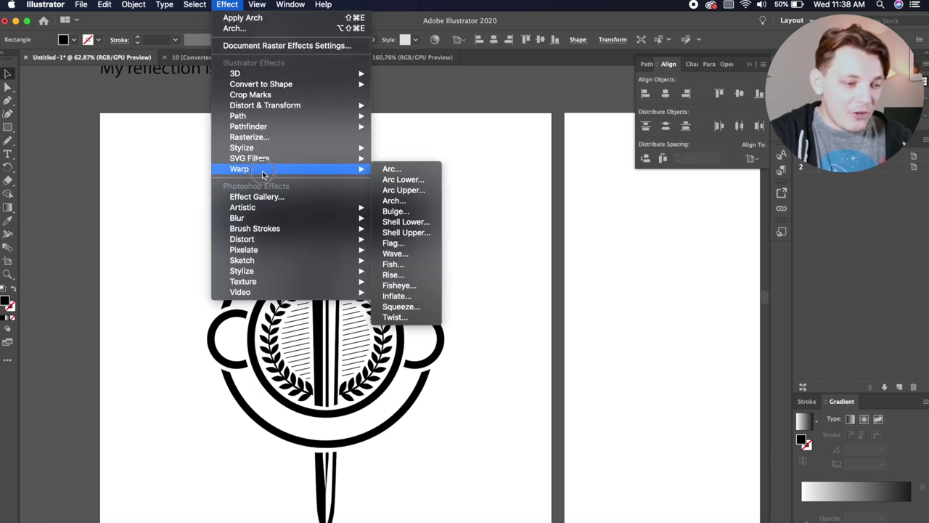
left_click(392, 169)
left_click_drag(317, 365, 356, 368)
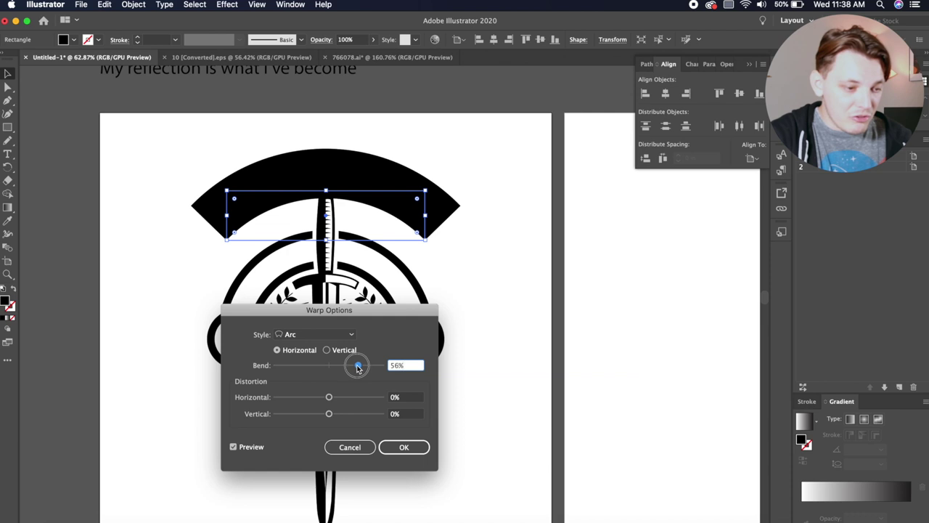
key("Return")
- Give the arc banner the outer ring's white fill and 12 pt black stroke and arrange it behind the sword
key("shift+m")
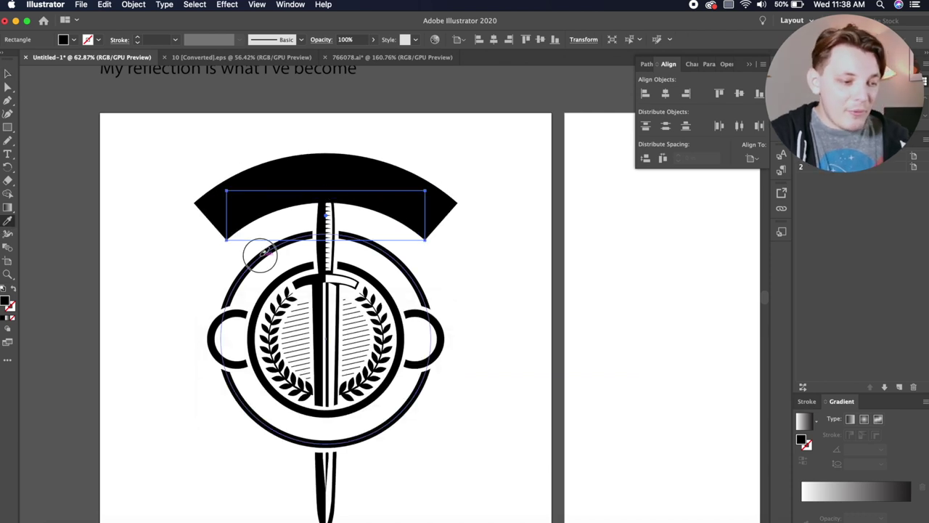
key("shift+x")
left_click(8, 74)
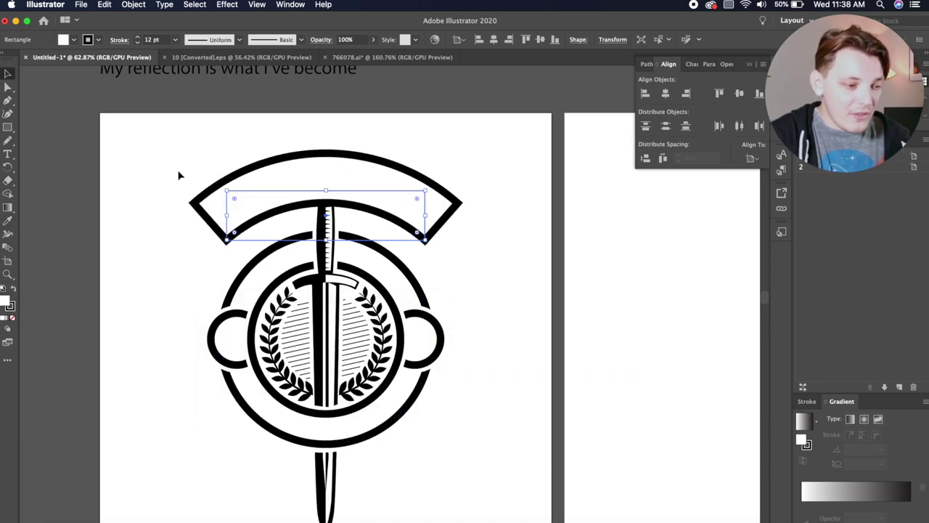
key("super+bracketleft")
left_click(496, 264)
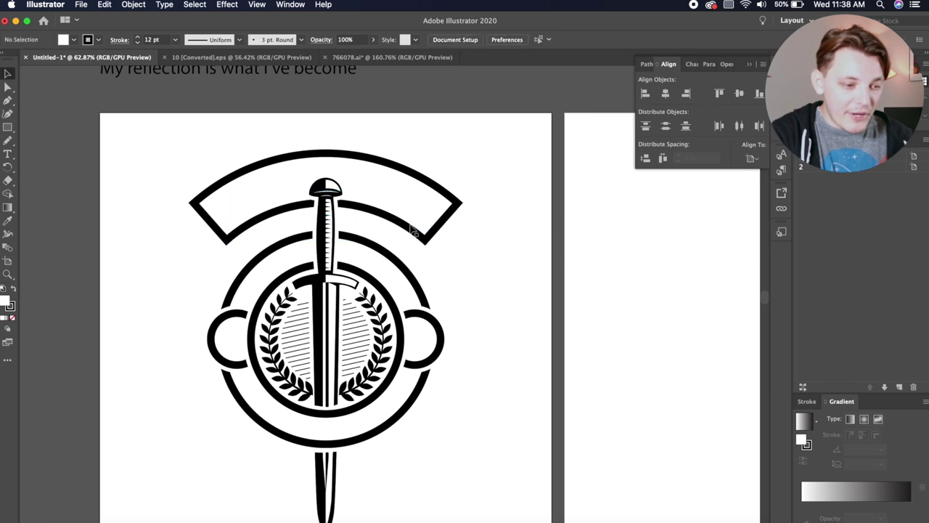
left_click(373, 208)
scroll(475, 207, "down", 2)
left_click(478, 205)
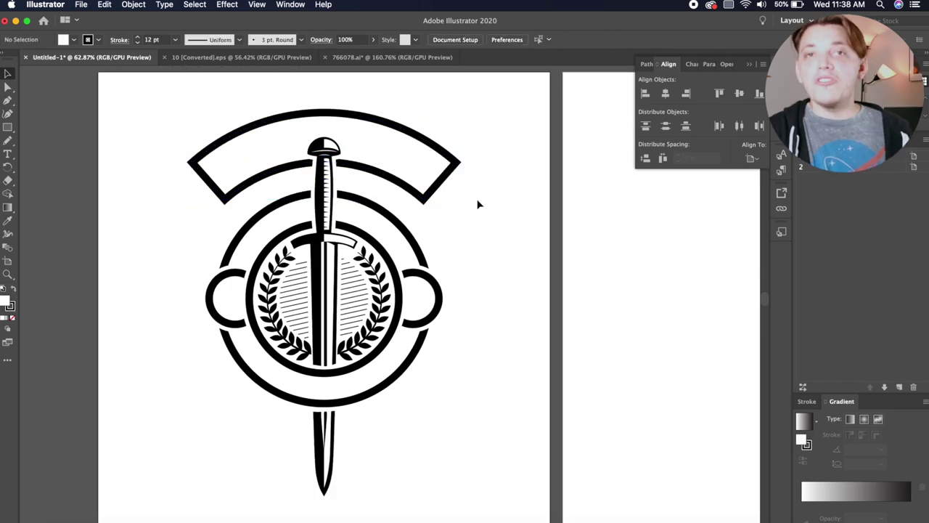
- Reflect a copy of the arc banner vertically so it curves beneath the rings across the sword's tip
left_click(408, 149)
key("o")
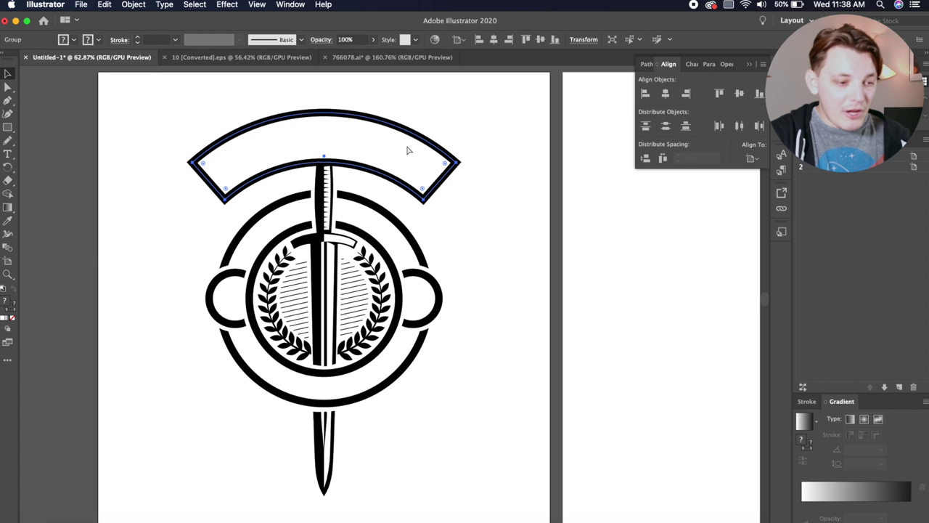
left_click(249, 298)
left_click_drag(40, 239, 37, 220)
left_click(8, 74)
left_click(570, 244)
- Arrange the lower banner behind the blade and the upper banner behind the sword's handle
left_click(415, 445)
key("super+[")
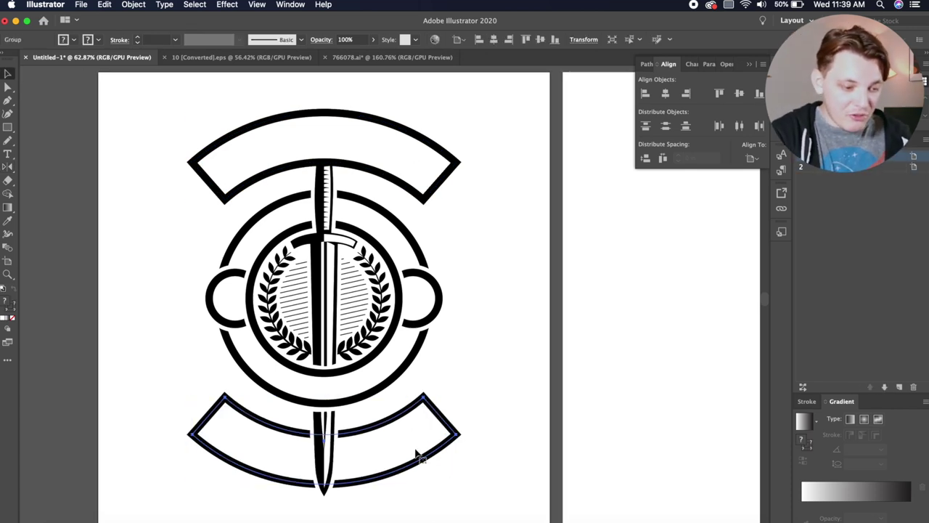
left_click(510, 370)
left_click(401, 413)
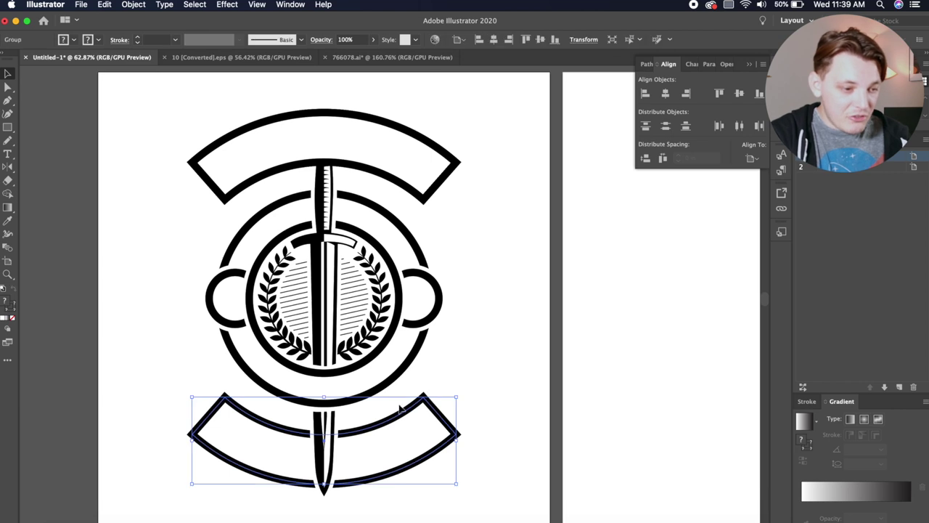
left_click(401, 172)
key("super+[")
left_click(588, 296)
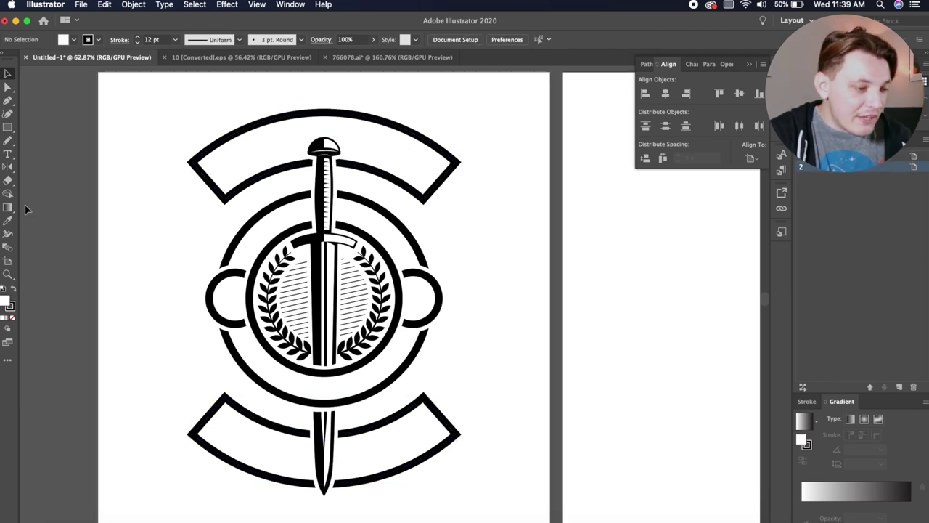
- Draw an ellipse about 6.83 by 6.13 in over the rings, reaching both banners, and center it horizontally
left_click_drag(9, 127, 44, 139)
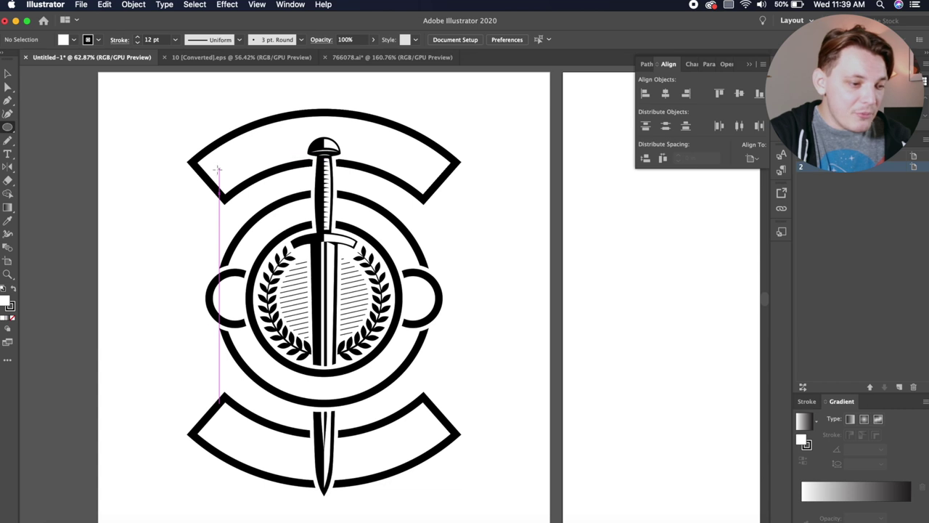
mouse_move(201, 167)
left_mouse_down()
mouse_move(261, 170)
mouse_move(566, 408)
mouse_move(504, 418)
mouse_move(535, 393)
mouse_move(496, 461)
mouse_move(440, 415)
mouse_move(480, 425)
left_mouse_up()
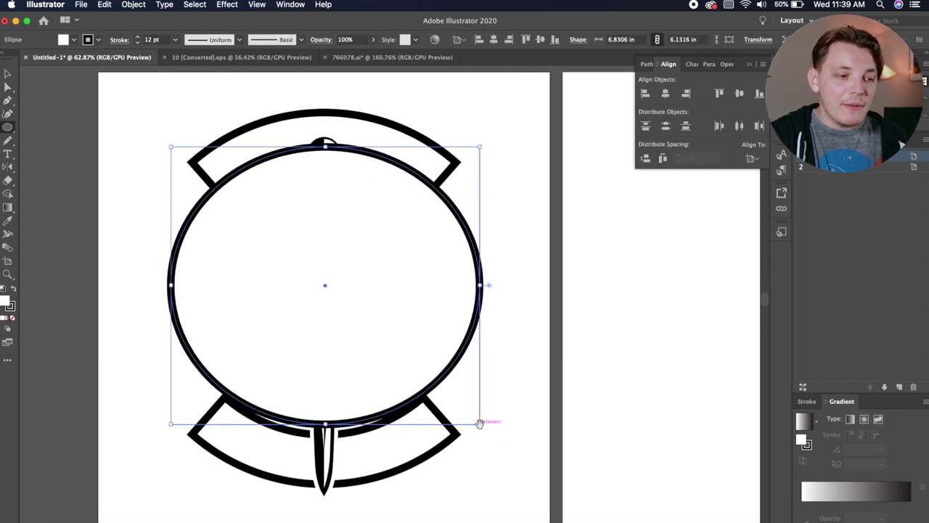
left_click(491, 40)
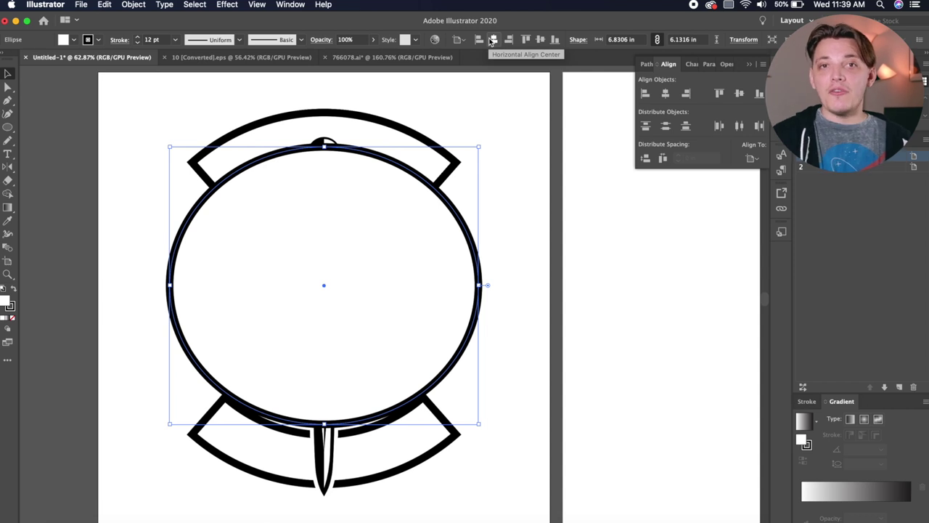
- Set the ellipse's stroke to 4 pt and remove its fill so the artwork underneath is uncovered
left_click(137, 43)
left_click(137, 43)
left_click(137, 43)
left_click(137, 43)
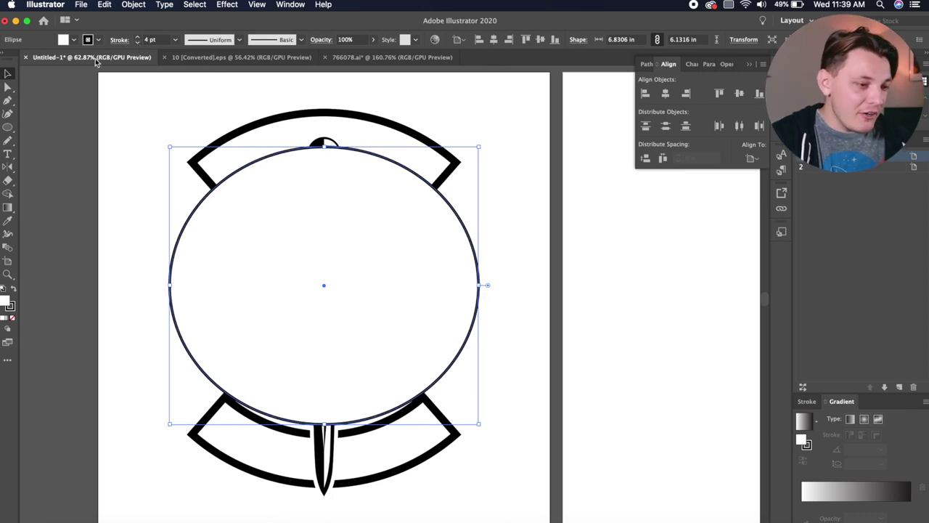
left_click(75, 41)
left_click(6, 60)
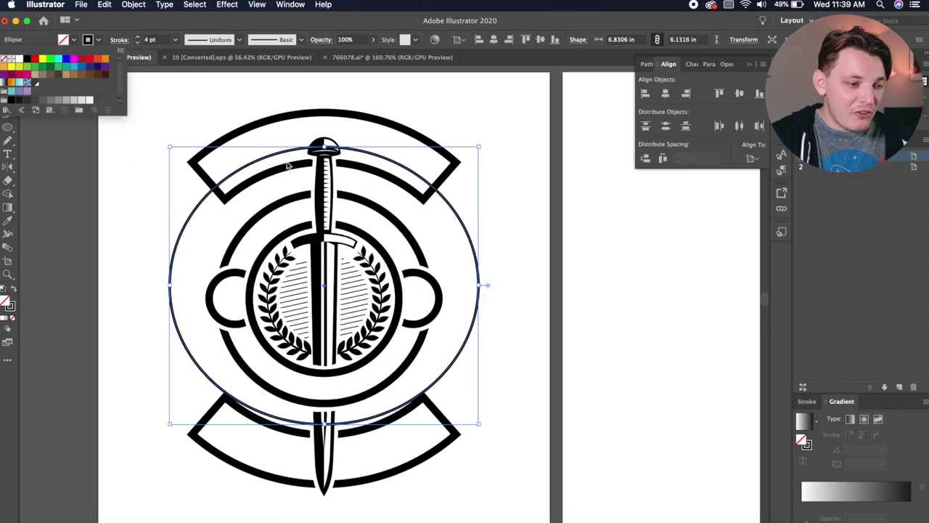
- Add the text WAR OF AGES along the ellipse's path, centered in the upper banner at 69 pt
left_click_drag(9, 154, 45, 168)
left_click(241, 164)
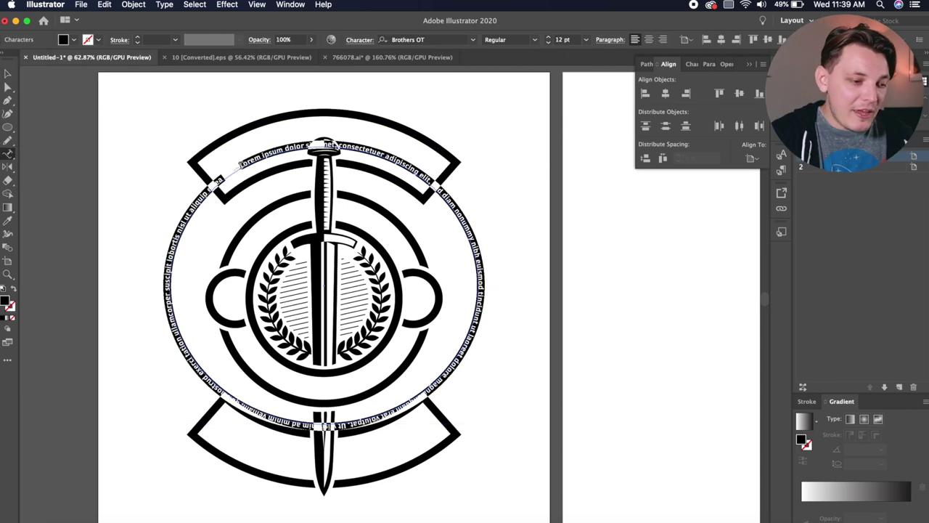
type("WAR OF AGES")
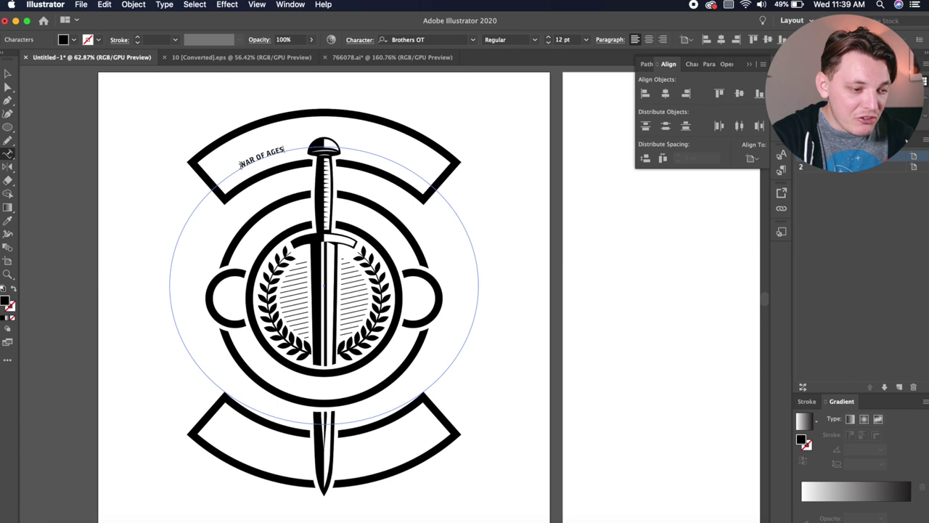
left_click_drag(547, 38, 547, 38)
key("Escape")
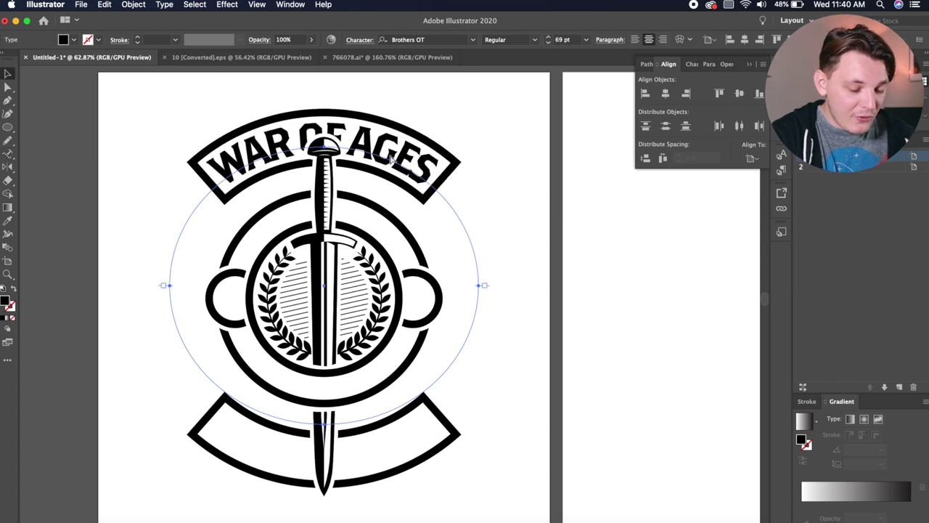
- Adjust the arched WAR OF AGES text's position and set its font to Acumin Variable Concept ExtraCondensed UltraBlack
left_click_drag(390, 156, 392, 160)
left_click(429, 38)
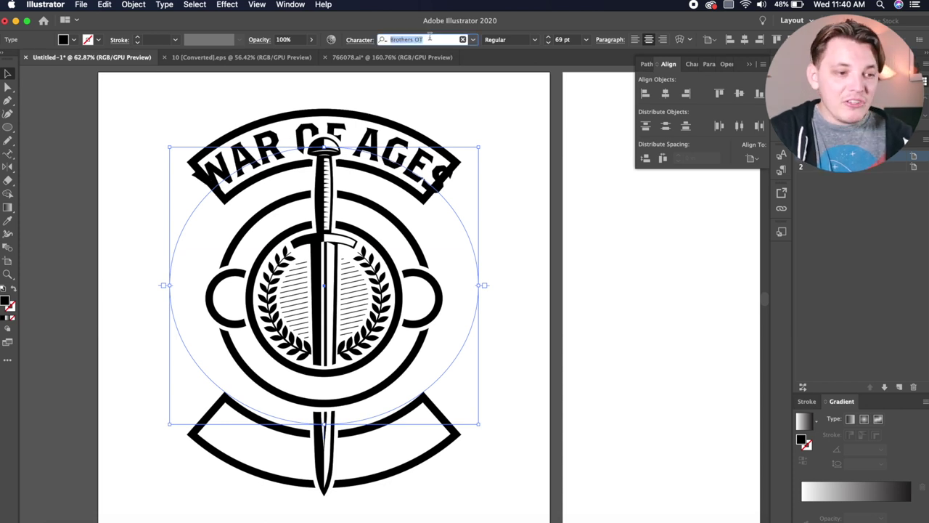
type("conde")
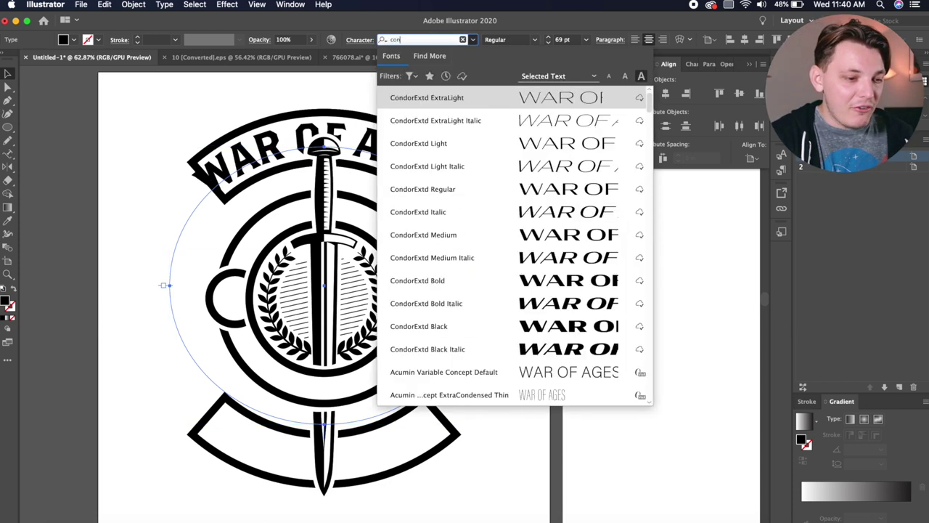
left_click(506, 323)
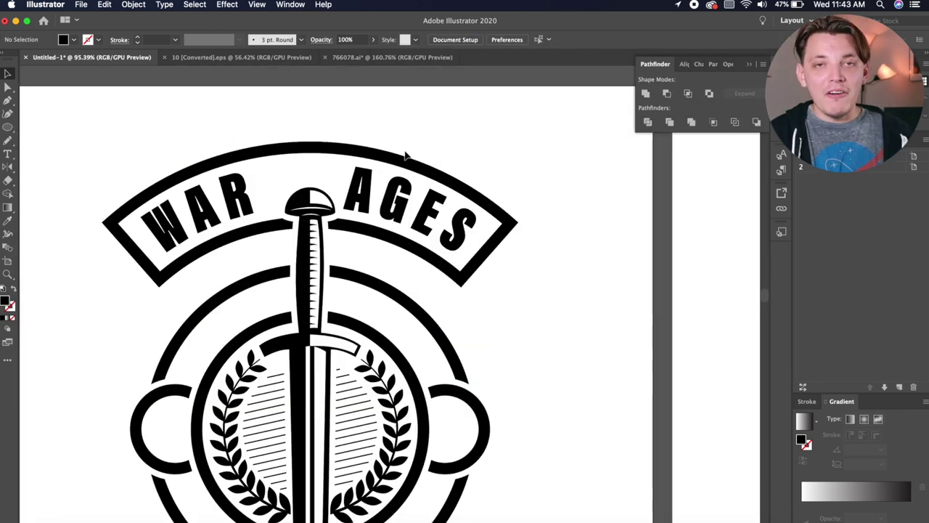
- Add a small O stacked above an F between WAR and the sword's handle, and group the two letters
key("t")
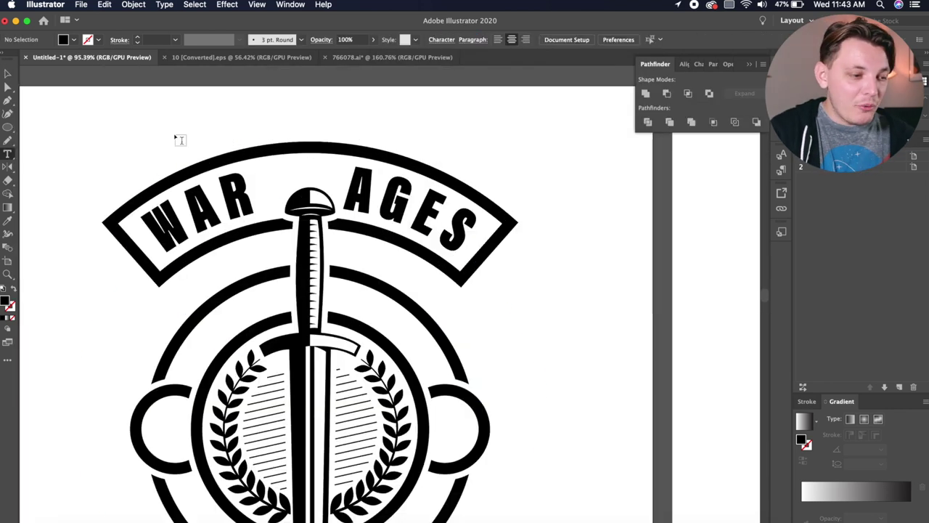
left_click(135, 141)
type("O")
left_click(8, 73)
left_click_drag(129, 120, 267, 170)
double_click(75, 167)
type("F")
left_click(8, 76)
left_click(75, 120, "shift")
key("super+g")
- Move the upper banner with its lettering down and the lower banner up until both overlap the outer ring
scroll(277, 157, "up", 3)
scroll(265, 168, "down", 1)
left_click(292, 144)
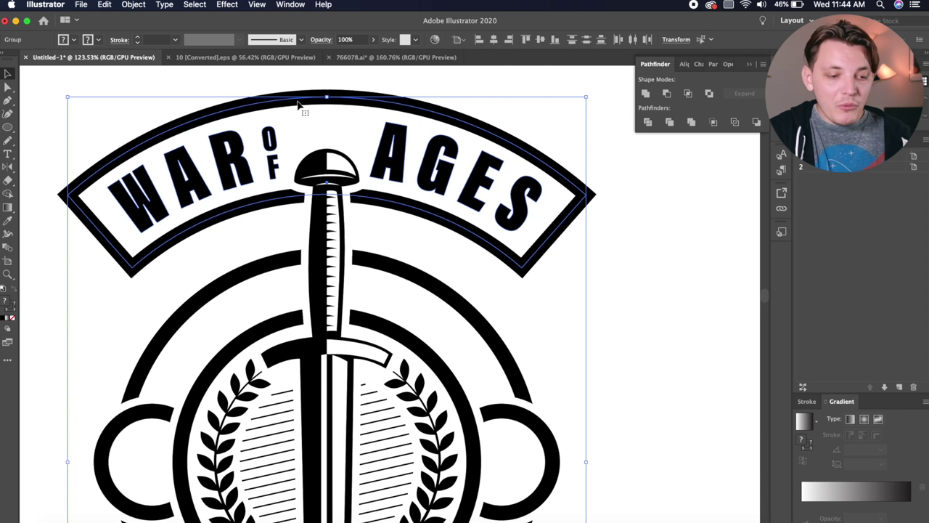
key("Down")
key("Down")
key("Down")
key("Down")
key("Down")
key("Down")
key("Down")
key("Down")
key("Down")
key("Down")
key("Down")
key("Down")
key("Down")
key("Down")
key("Down")
key("Down")
key("Down")
key("Down")
key("Down")
key("Down")
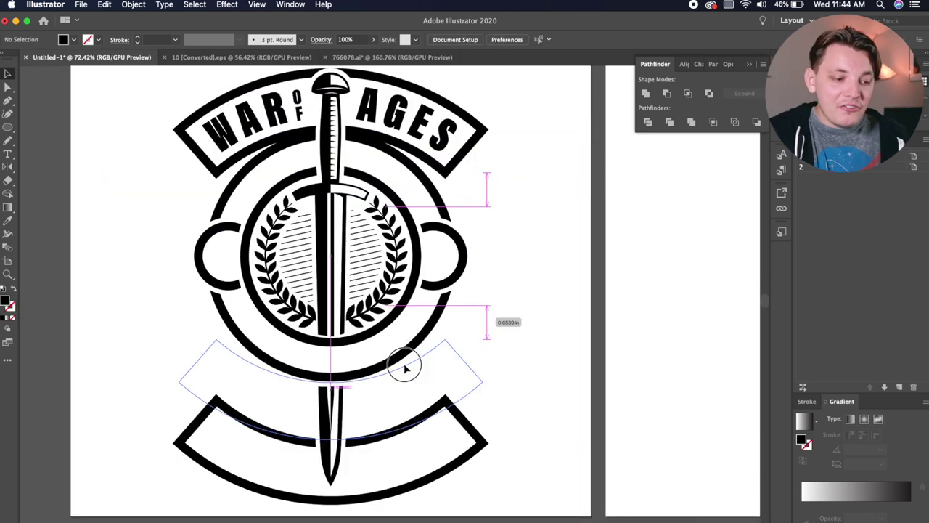
left_click_drag(404, 363, 405, 367)
left_click(558, 345)
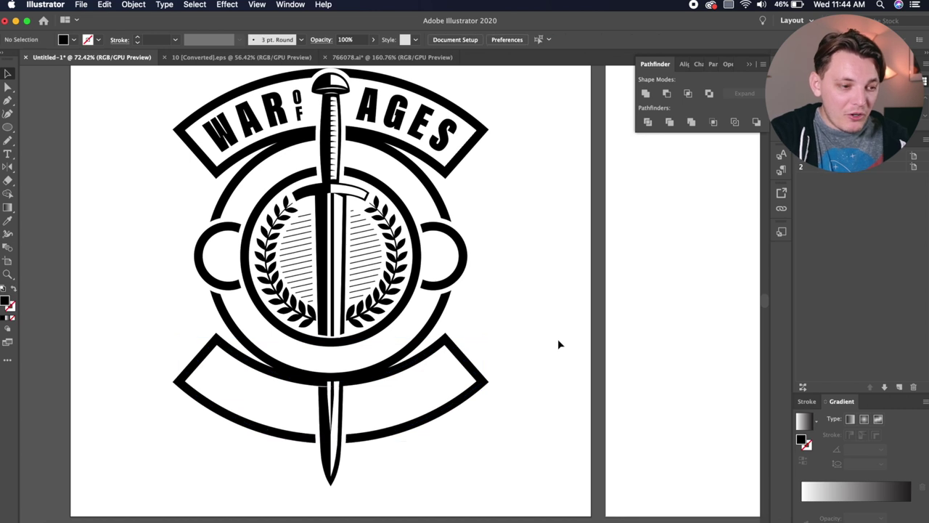
- Draw a small black triangular fold with the Pen tool at the upper banner's lower left corner, level with the corner's tip
scroll(558, 345, "down", 3)
scroll(557, 344, "up", 2)
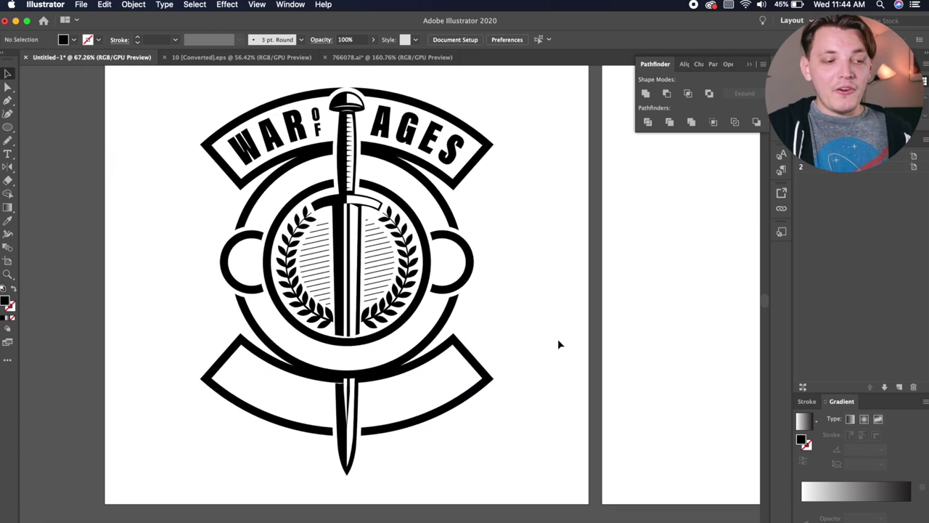
scroll(558, 344, "up", 2)
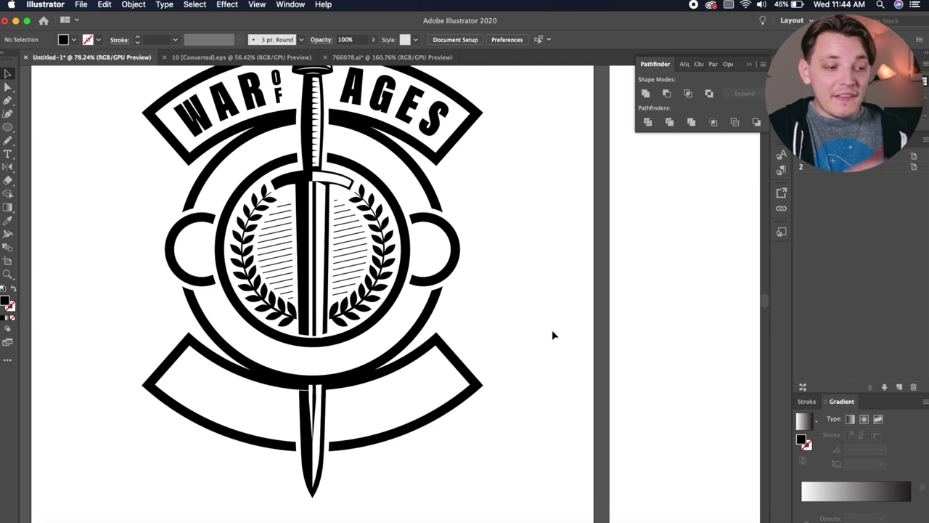
scroll(391, 254, "up", 4)
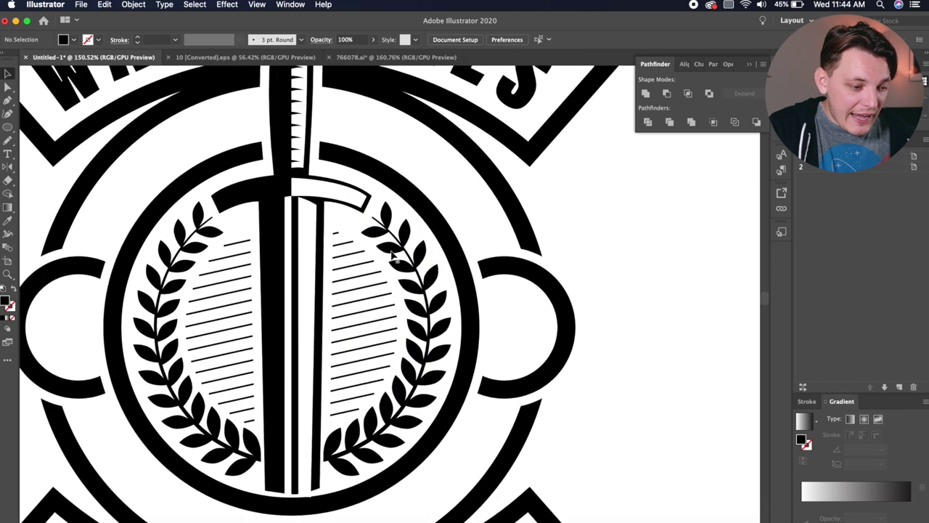
scroll(395, 257, "down", 4)
scroll(191, 128, "up", 4)
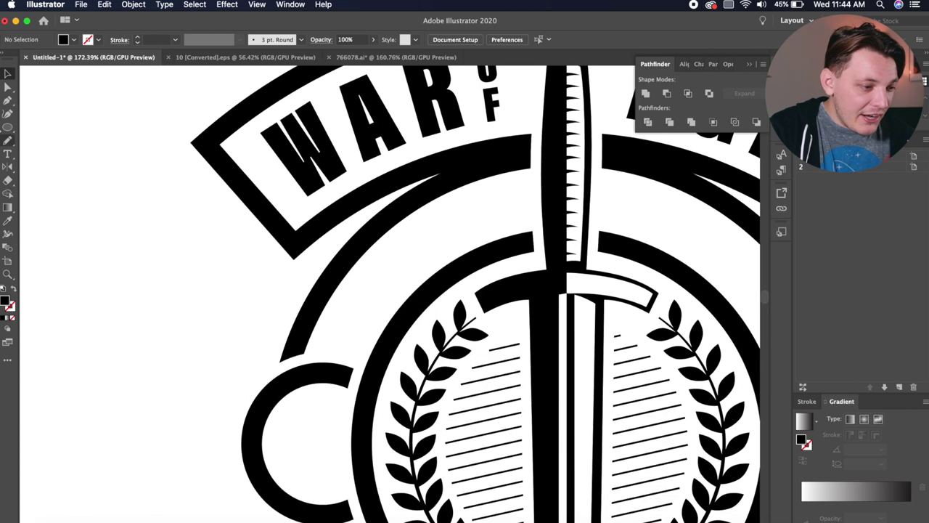
left_click_drag(31, 133, 7, 111)
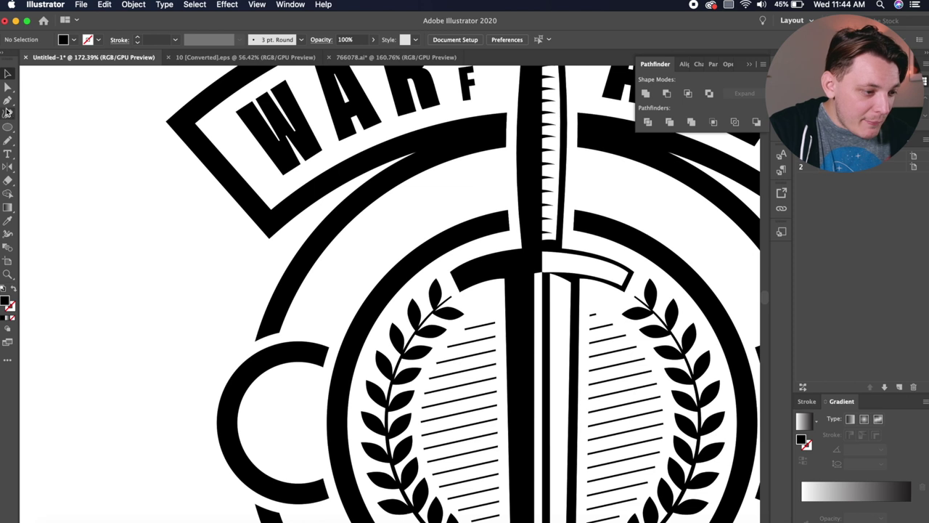
left_click(268, 241)
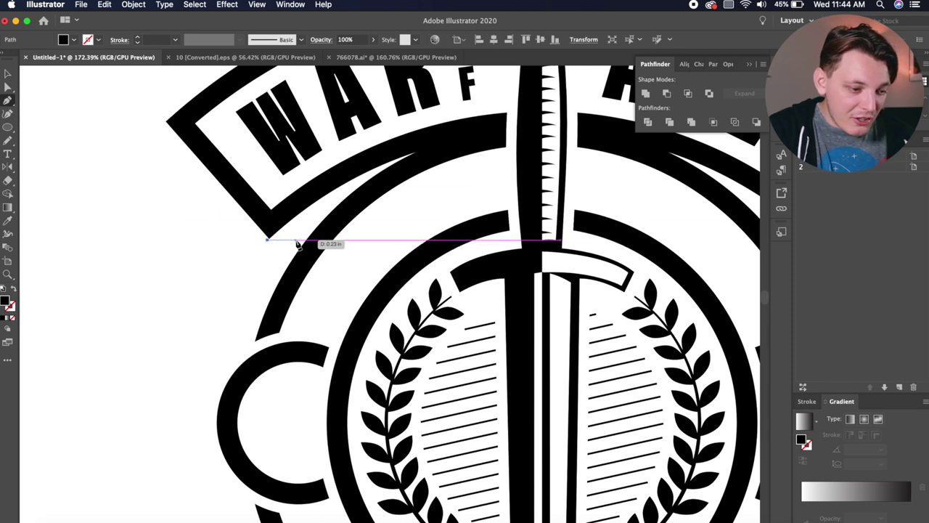
scroll(276, 222, "up", 10)
left_click(378, 233)
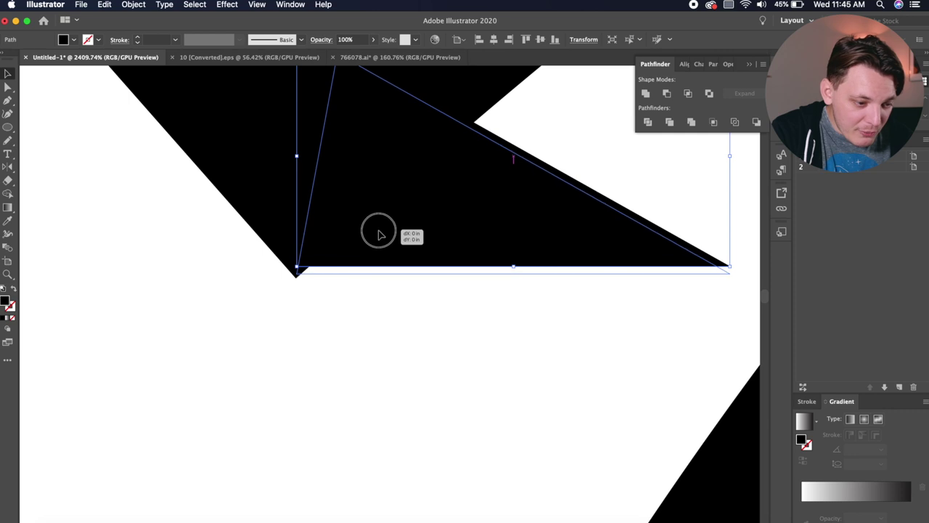
left_click(380, 328)
scroll(377, 330, "down", 3)
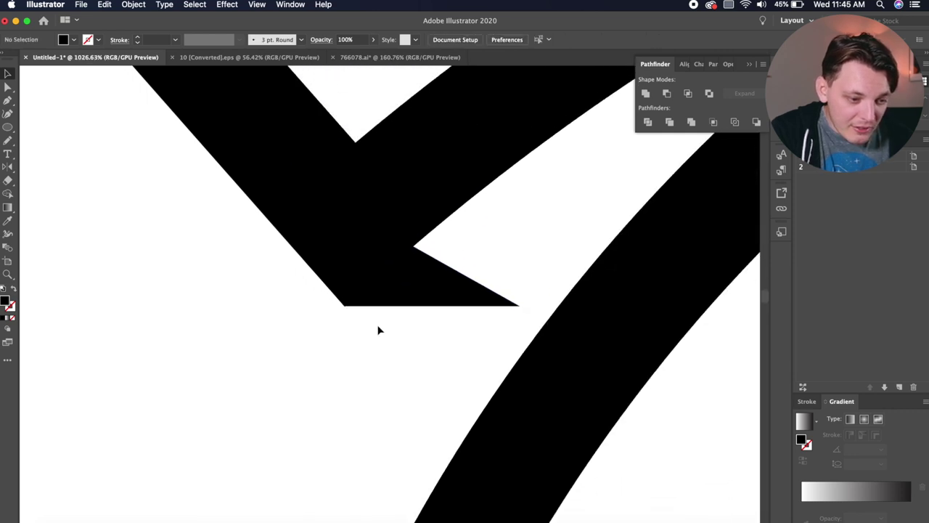
scroll(377, 331, "down", 8)
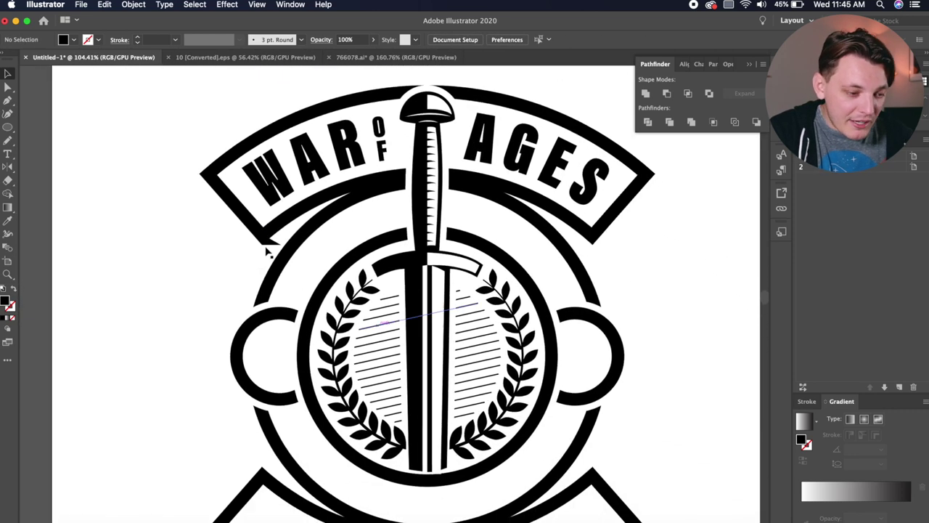
left_click(276, 246)
- Draw an ellipse about 6.16 by 5.03 in over the rings, reaching into the lower banner, and center it horizontally
key("super+minus")
key("l")
left_click_drag(127, 117, 500, 411)
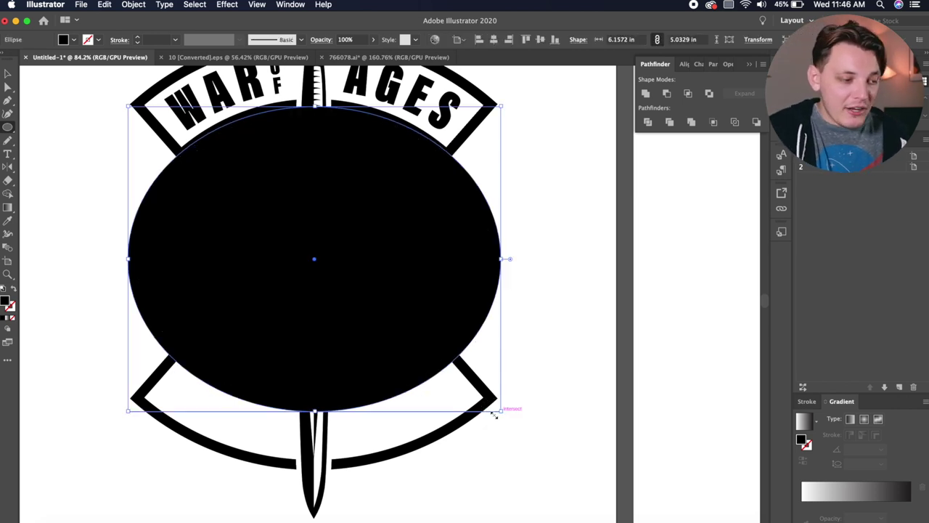
left_click(494, 41)
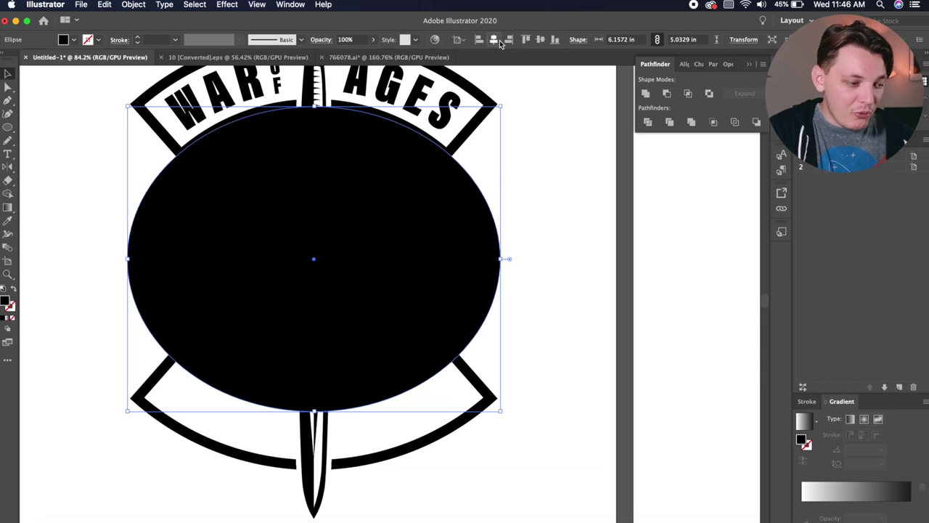
- Add the text WARRIOR along the new ellipse's path and slide it around to sit centered inside the lower banner
left_click_drag(8, 154, 45, 168)
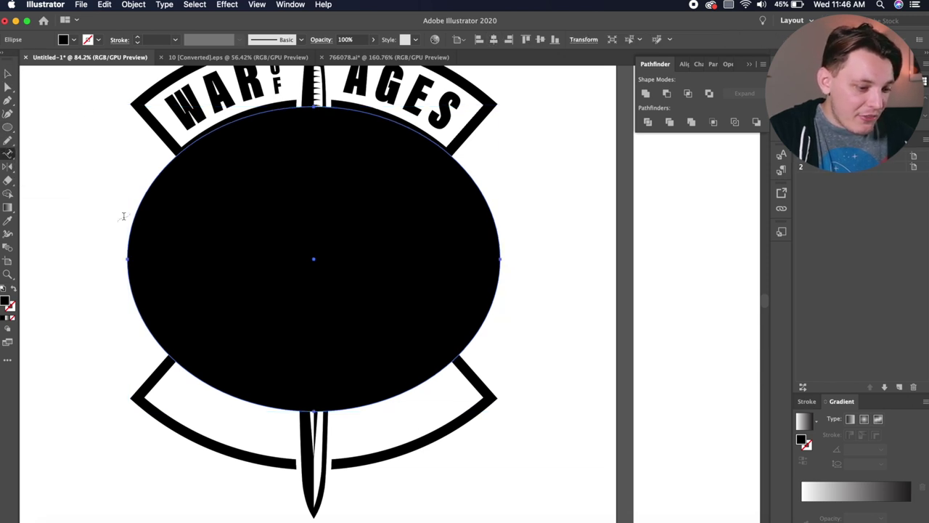
left_click(183, 367)
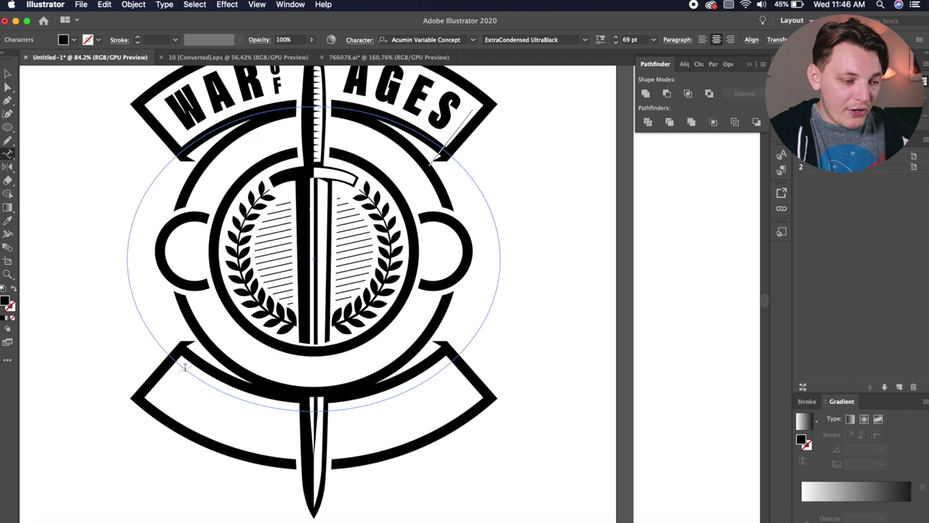
type("WARRIOR")
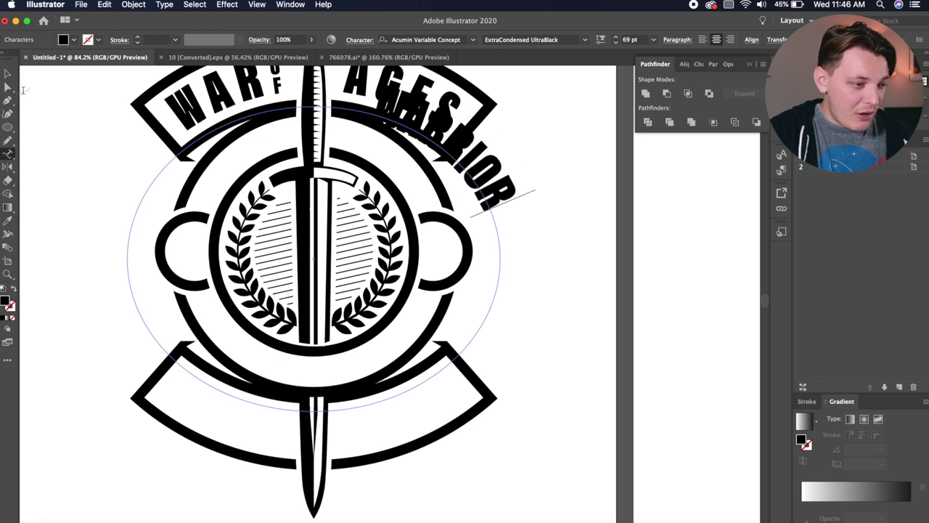
key("Escape")
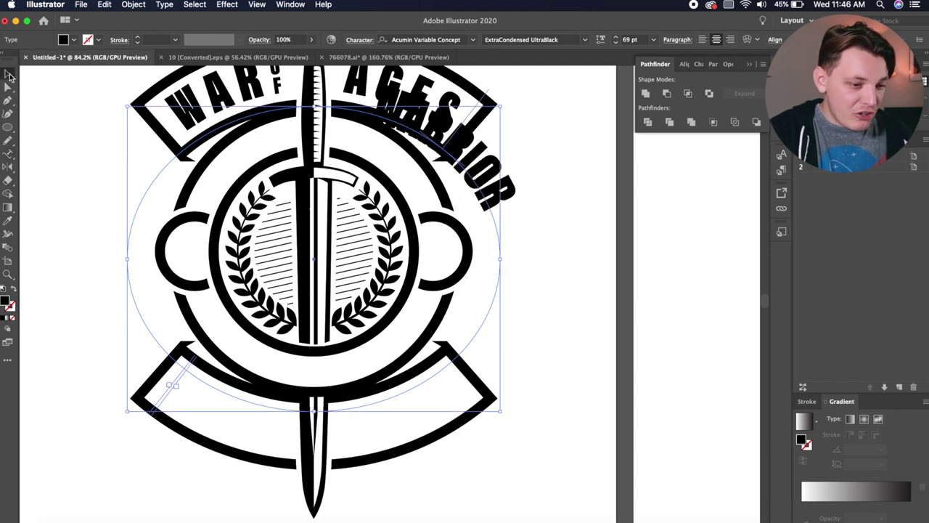
left_click_drag(470, 129, 314, 388)
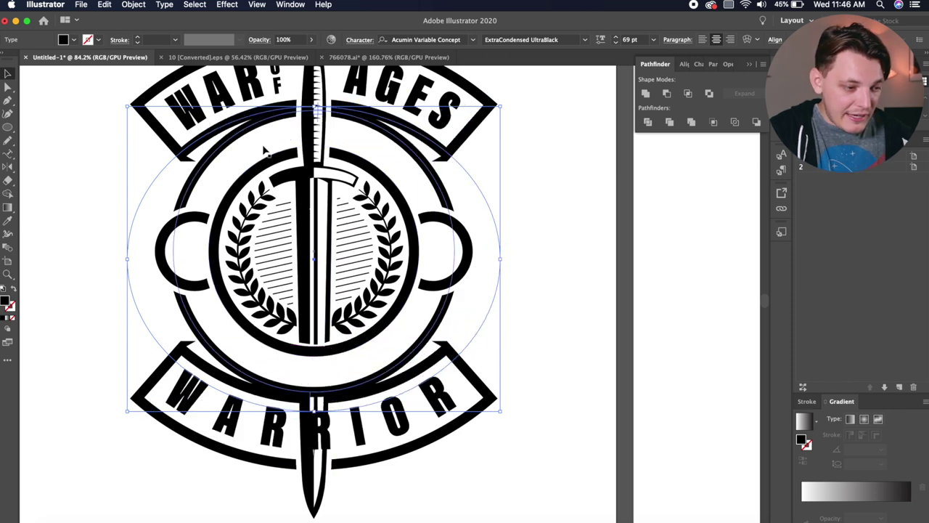
left_click(141, 209)
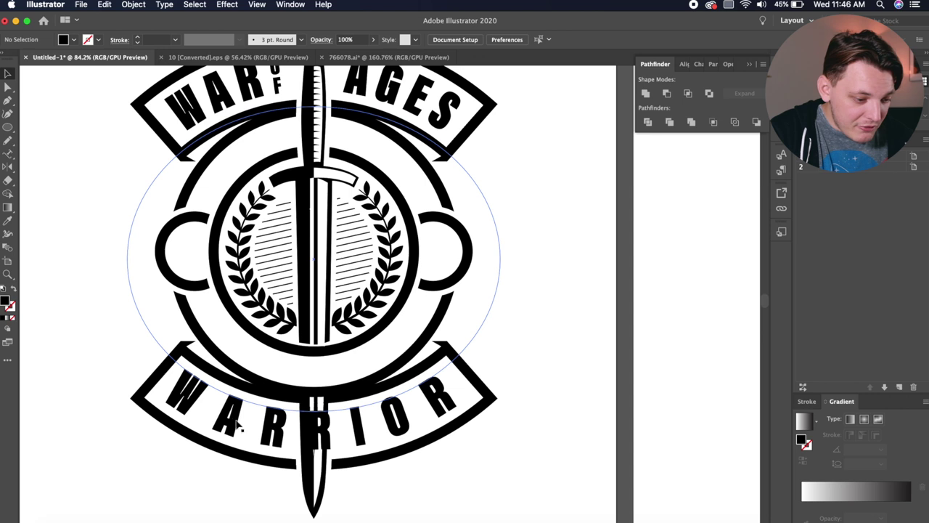
left_click(130, 233)
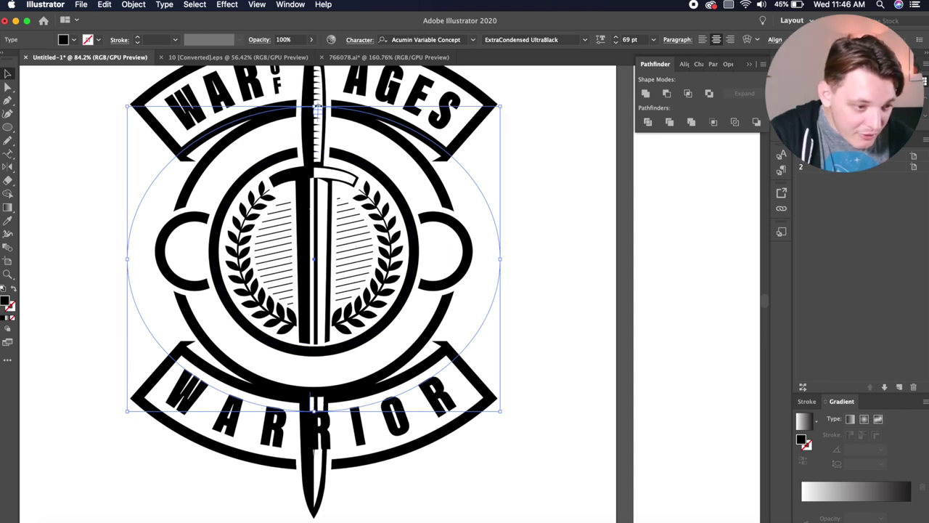
key("t")
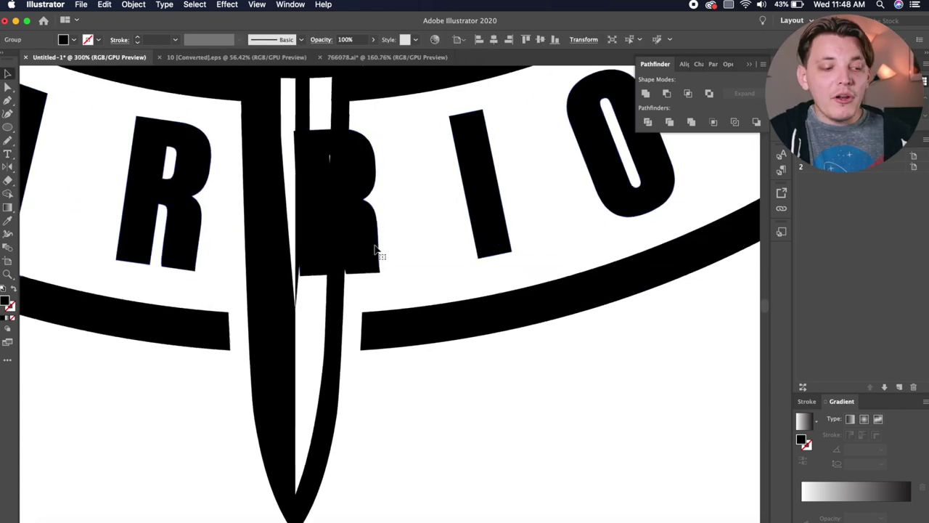
- Isolate the WARRIOR letters and draw a four-sided cutting shape over the part of the middle R that covers the blade
double_click(371, 249)
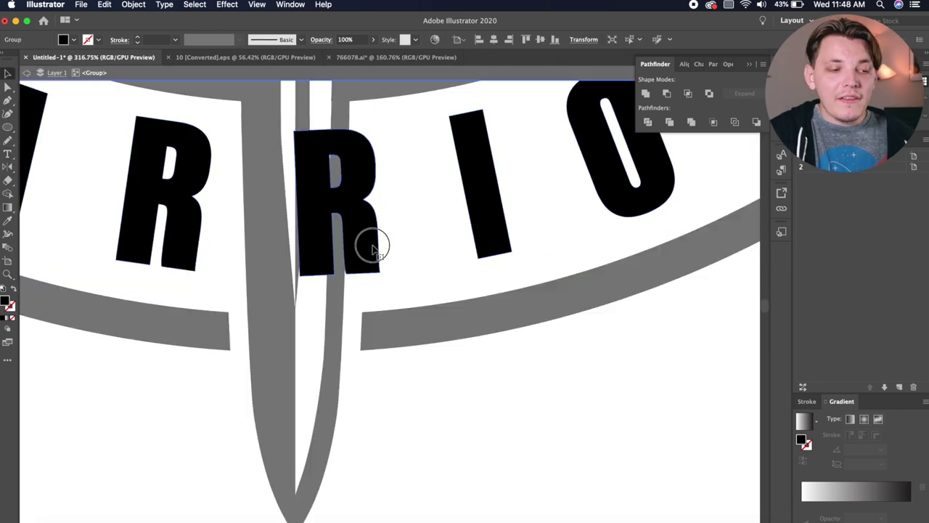
left_click(372, 249)
scroll(373, 250, "up", 2)
left_click(7, 104)
scroll(245, 310, "up", 4)
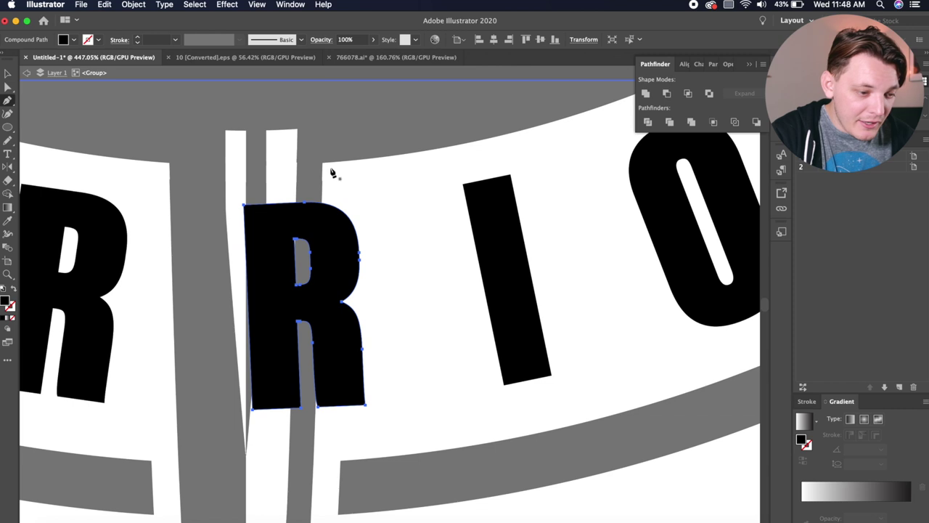
left_click(334, 164)
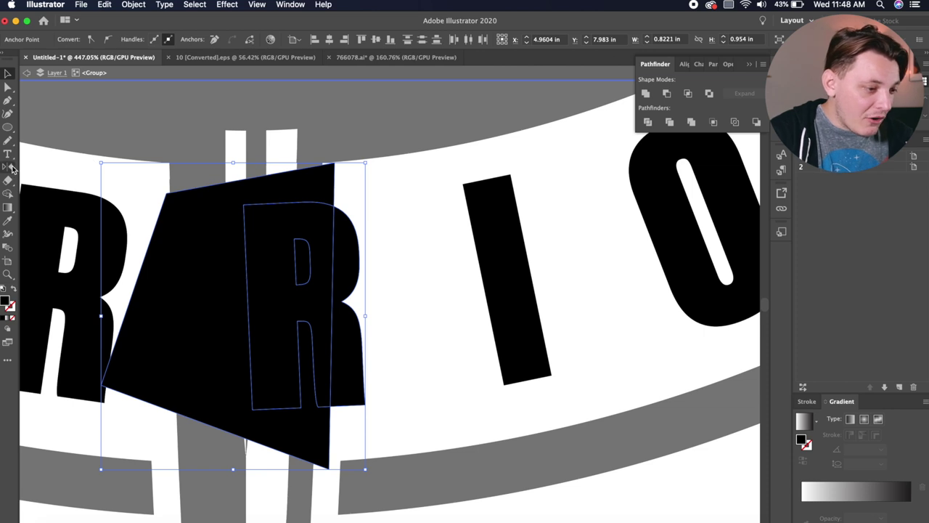
- Remove the cutting shape and the overlapped part of the middle R with the Shape Builder tool
left_click(7, 192)
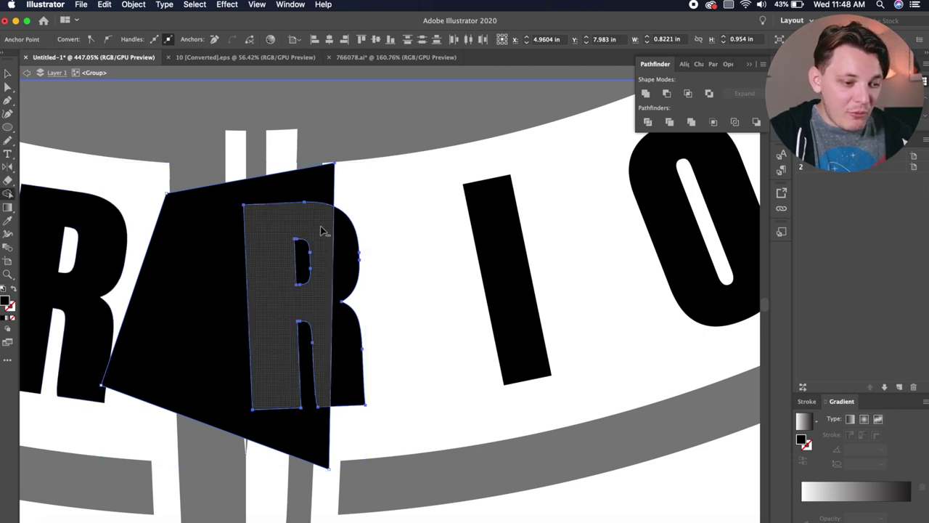
left_click(276, 190, "alt")
left_click(307, 252, "alt")
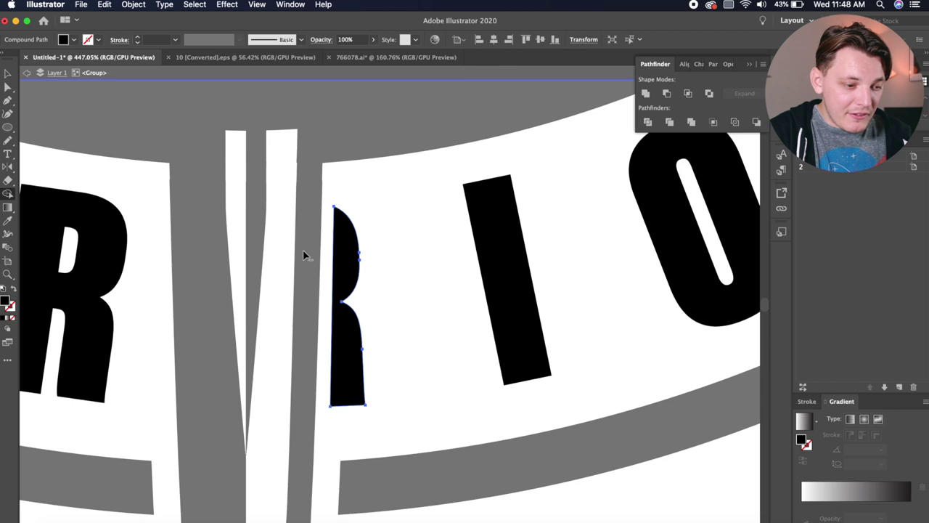